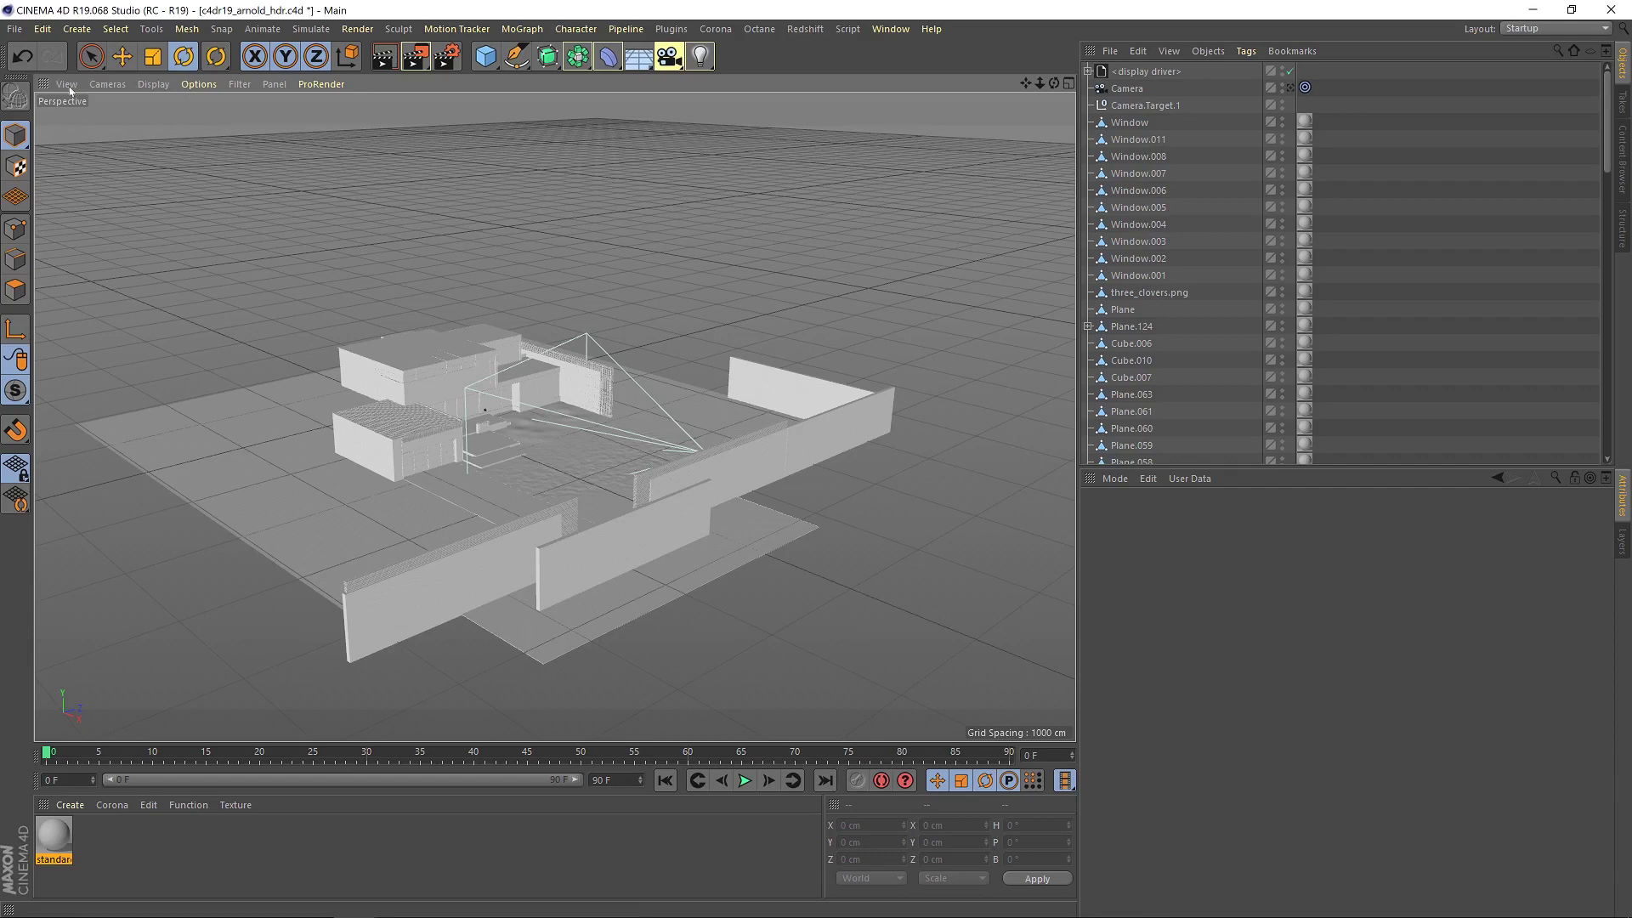
Switch the viewport to look through the scene Camera at the house.
{"action": "left_click", "coordinate": [107, 83]}
{"action": "mouse_move", "coordinate": [196, 126]}
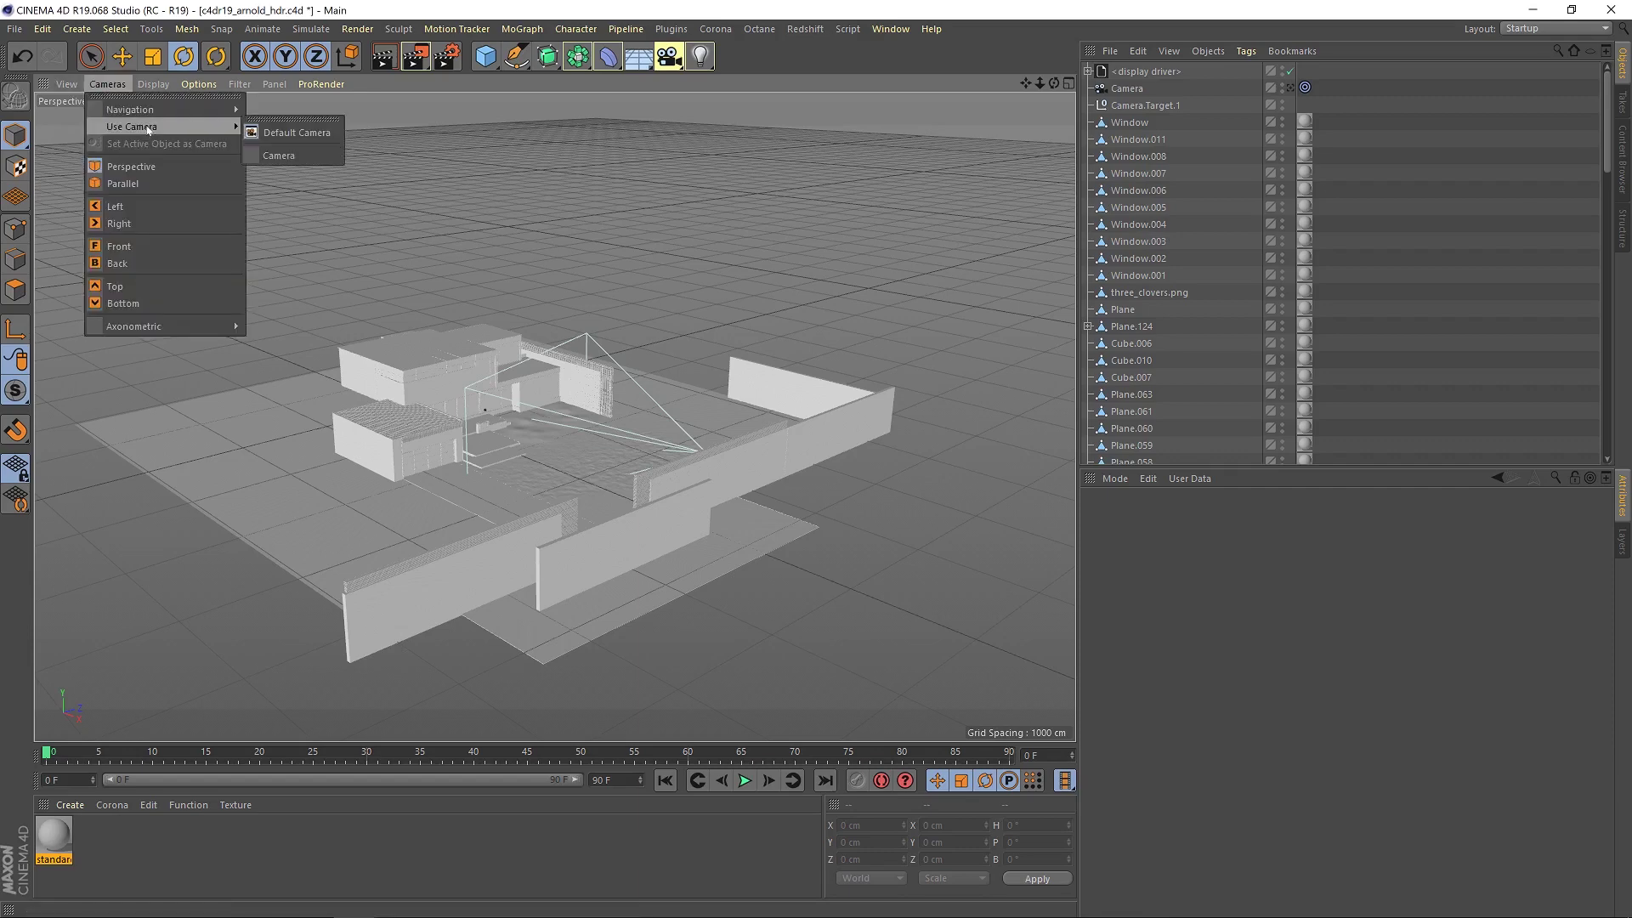
{"action": "left_click", "coordinate": [302, 151]}
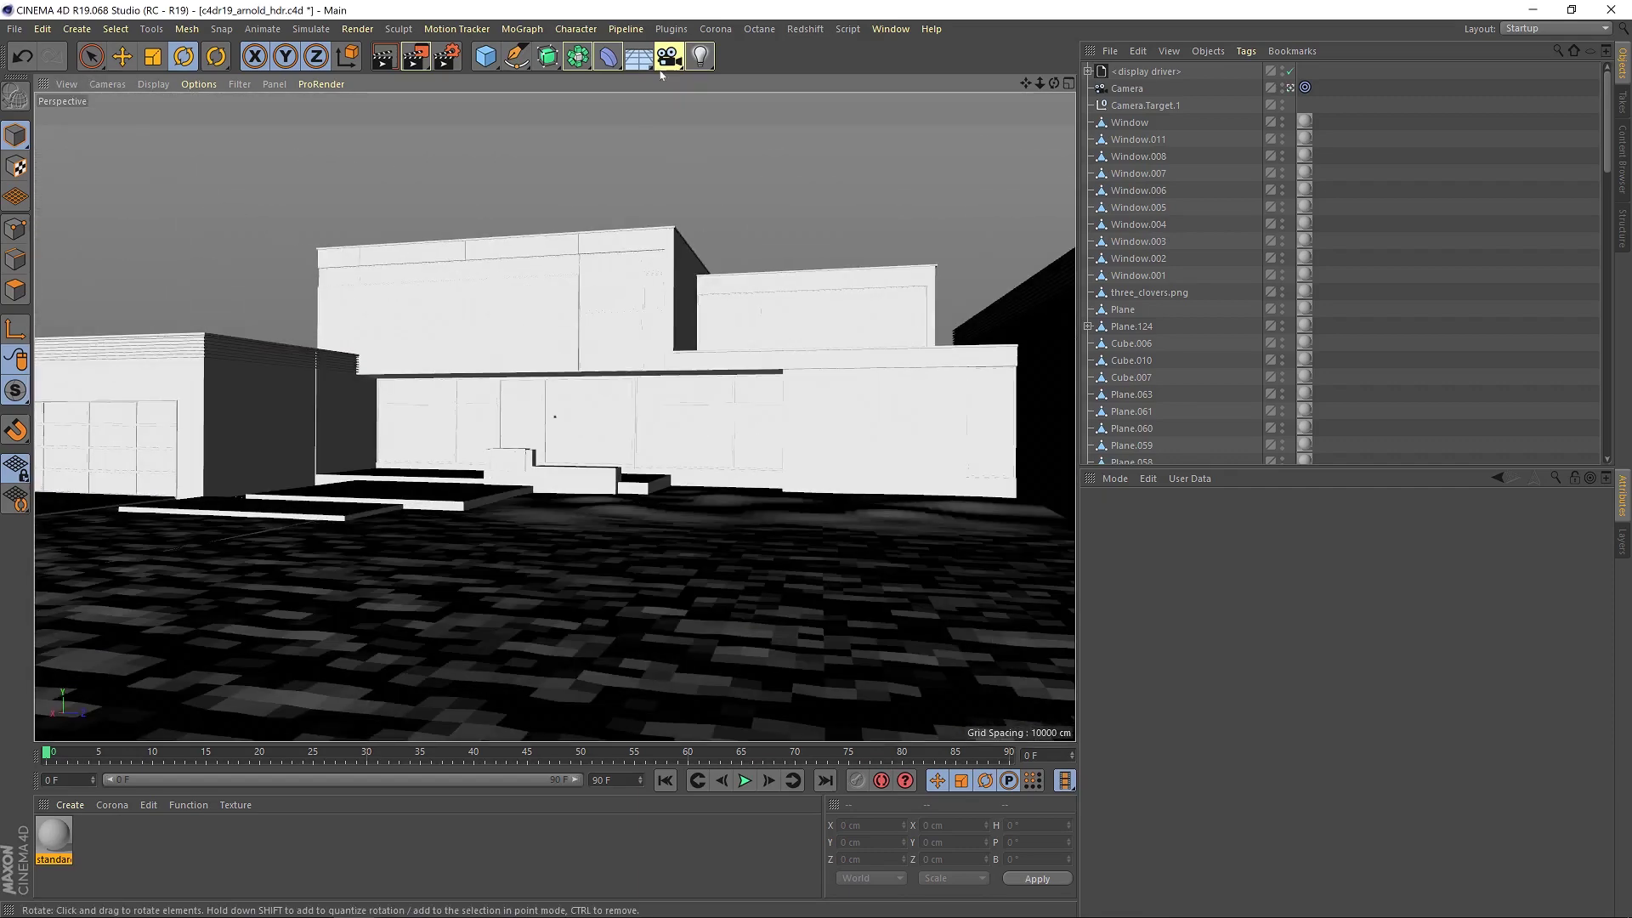
Add an Arnold Sky from the C4DtoA plugin menu.
{"action": "left_click", "coordinate": [670, 28]}
{"action": "mouse_move", "coordinate": [702, 100]}
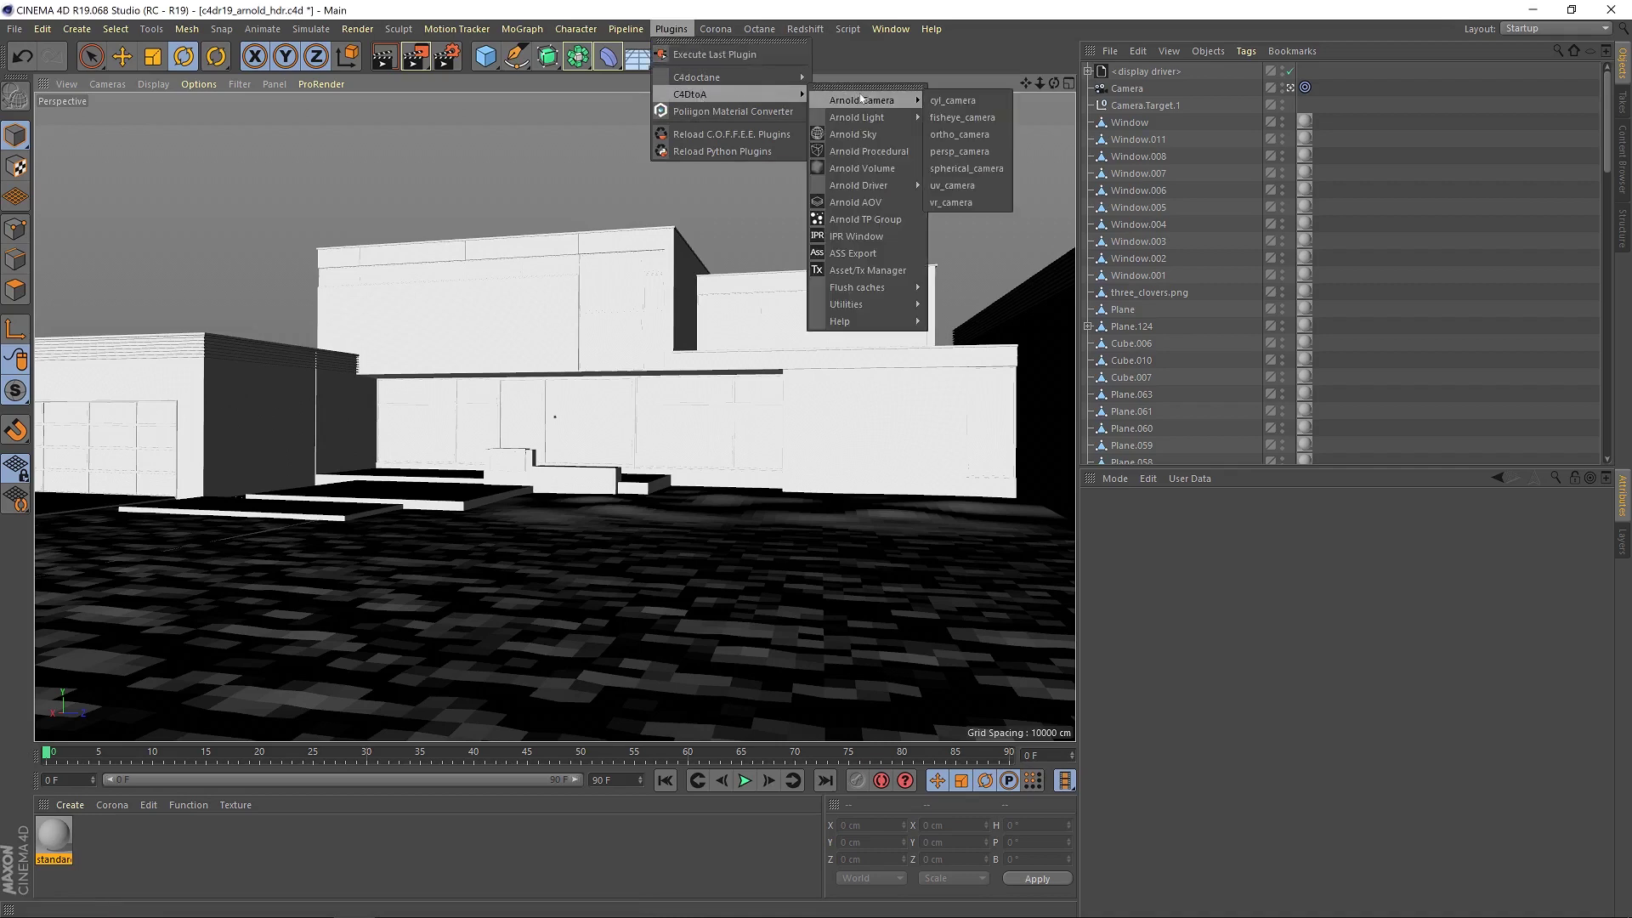
{"action": "left_click", "coordinate": [857, 134]}
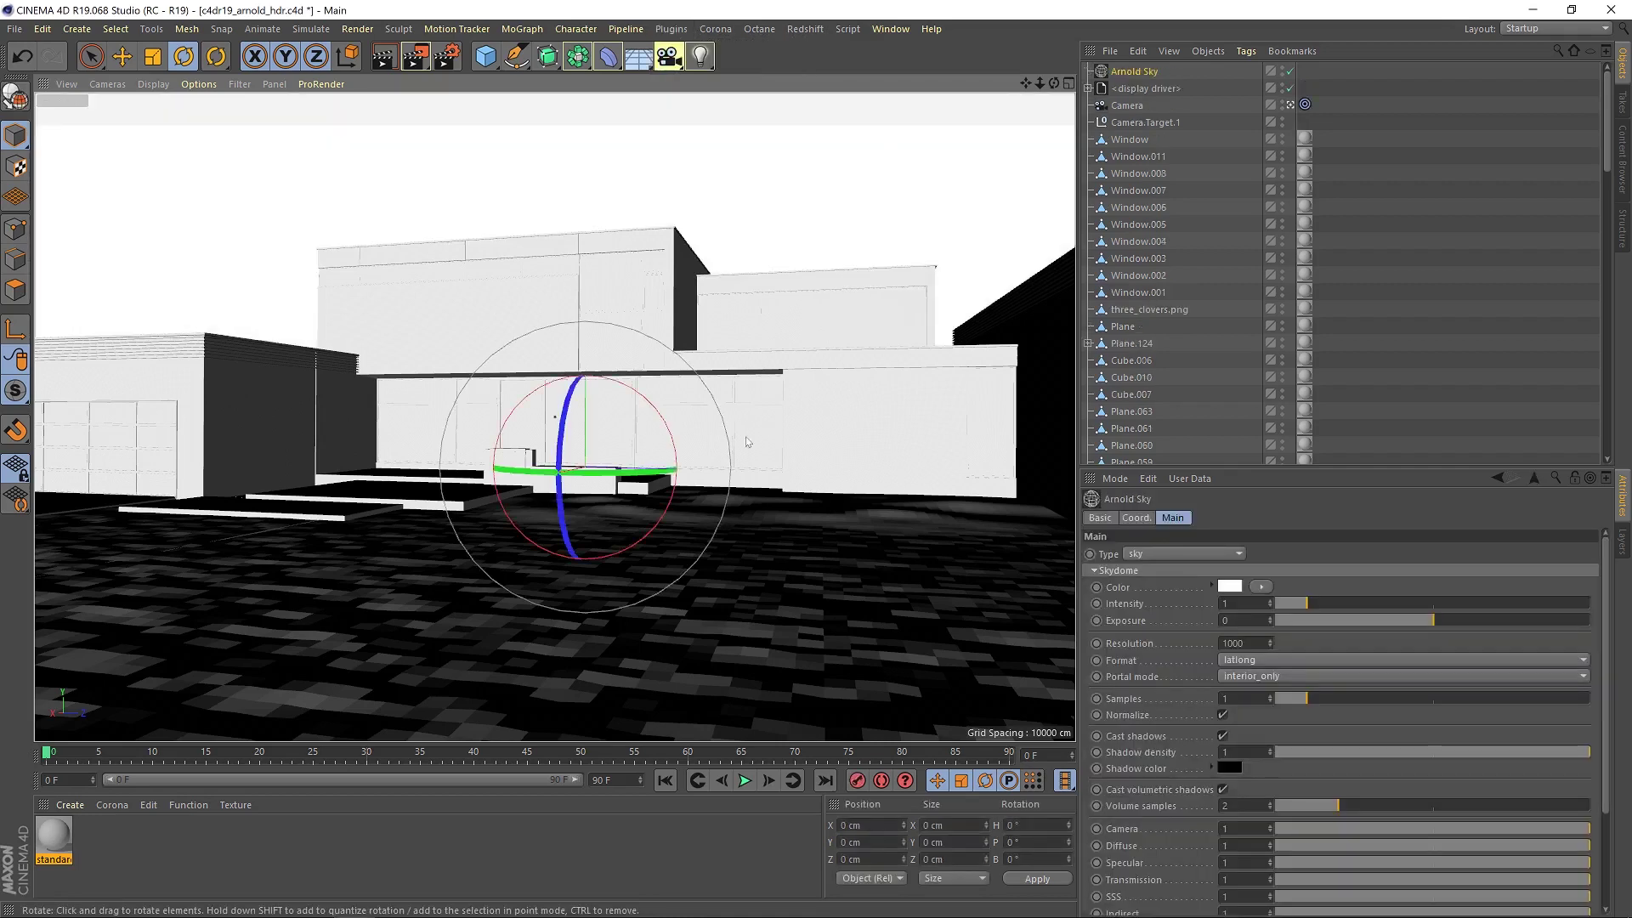
Start the Arnold IPR render window and shift it left to expose the Attributes panel.
{"action": "left_click", "coordinate": [671, 28]}
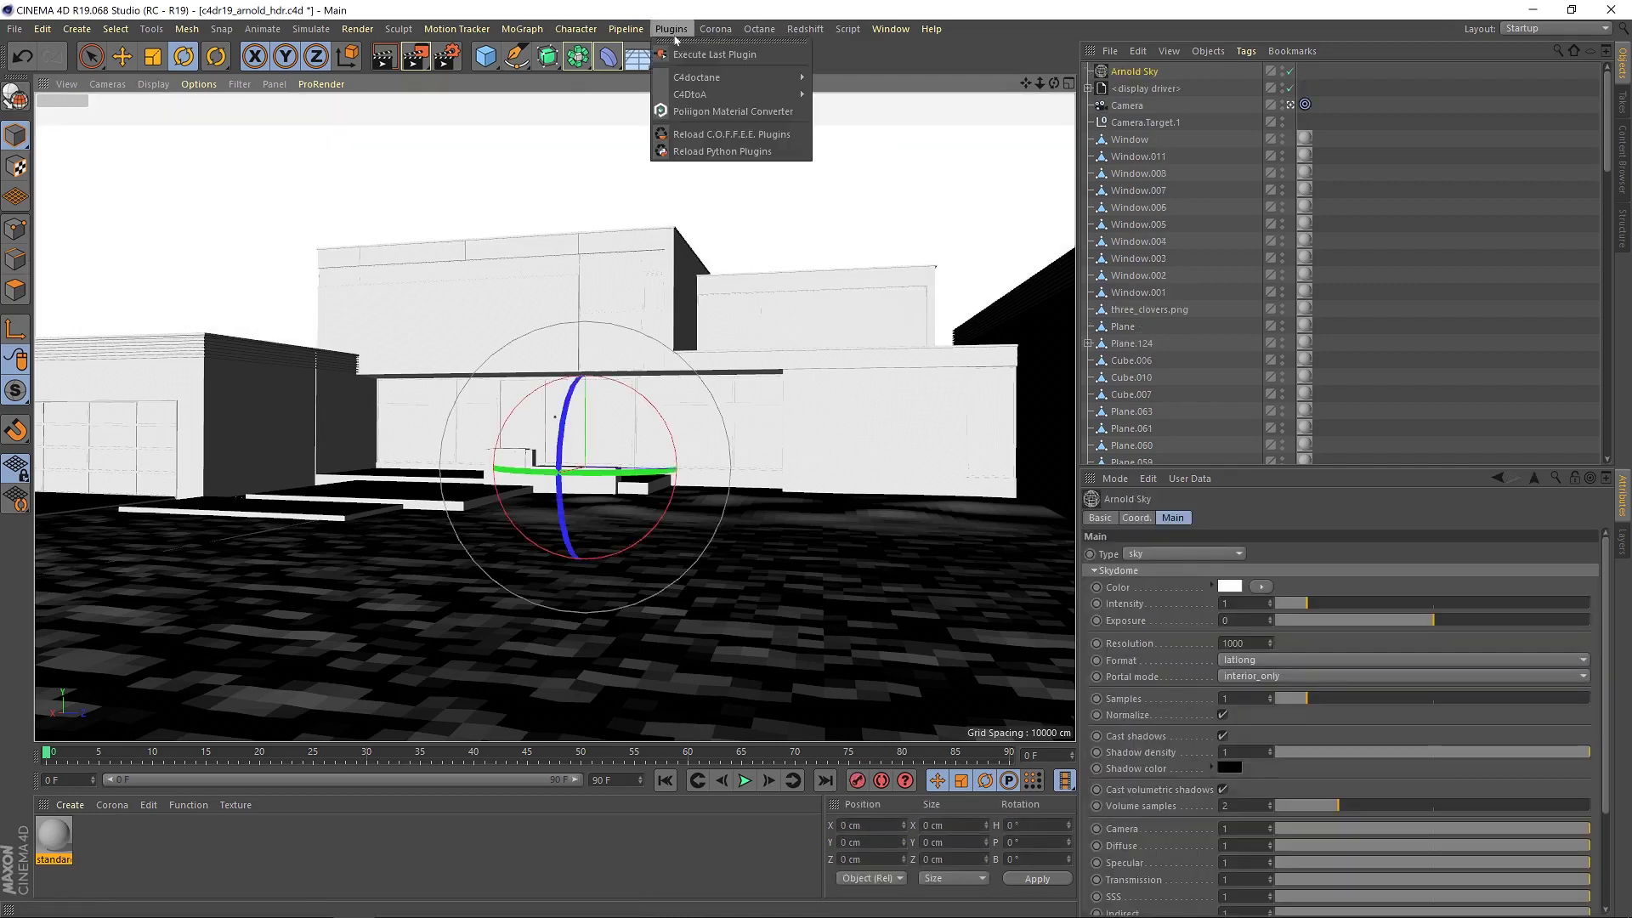
{"action": "mouse_move", "coordinate": [731, 93]}
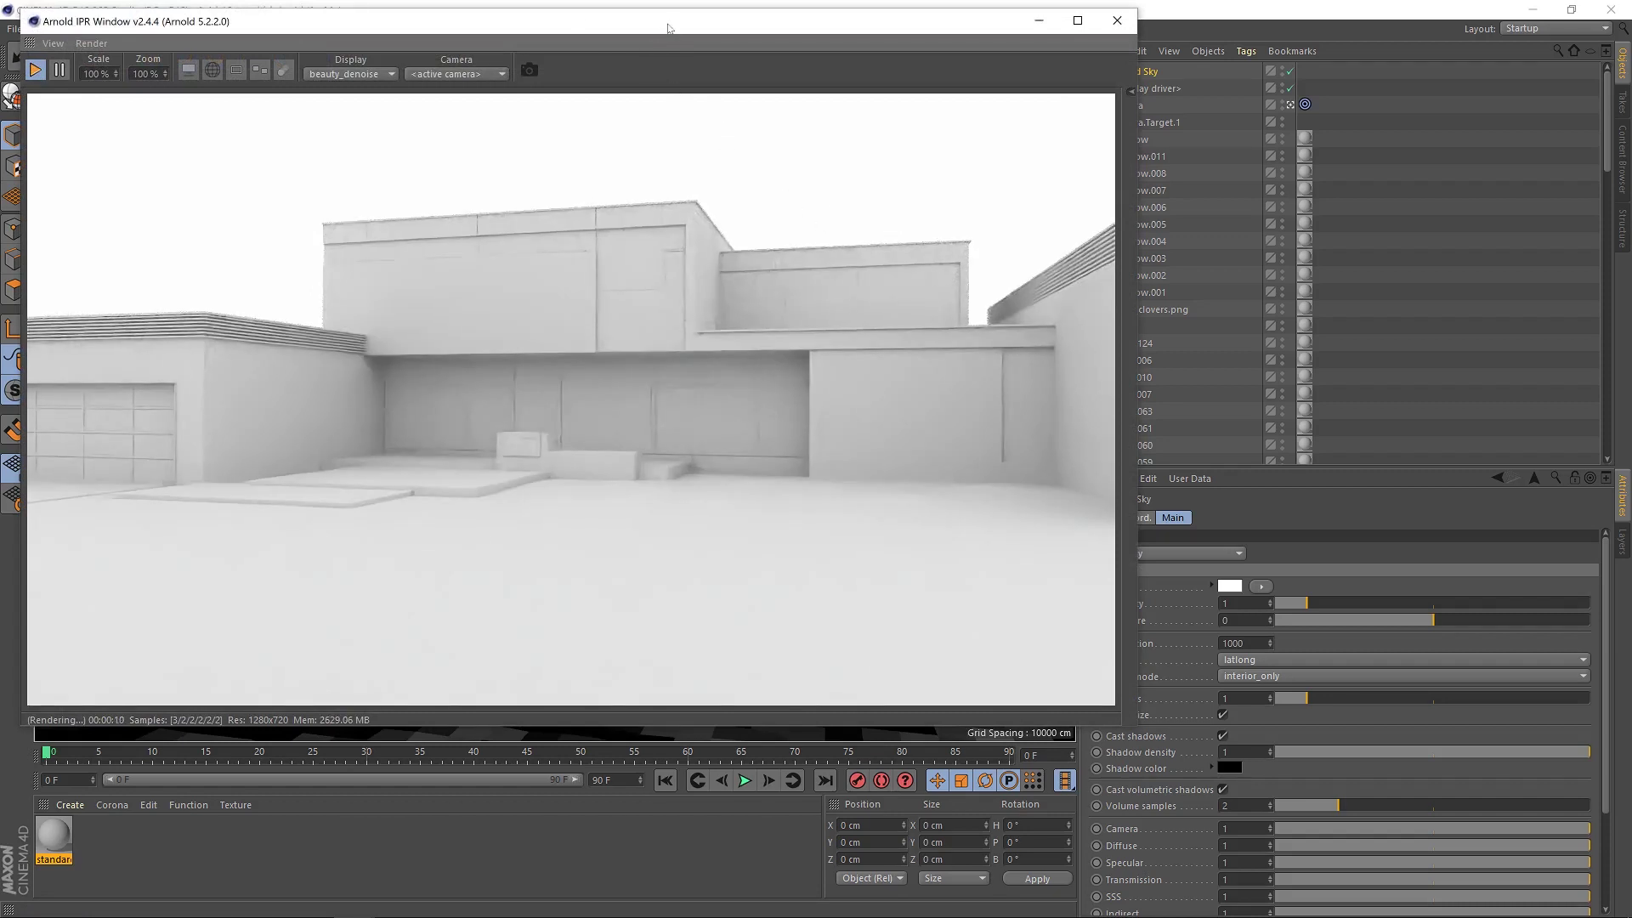
{"action": "left_click_drag", "start_coordinate": [667, 26], "coordinate": [429, 25]}
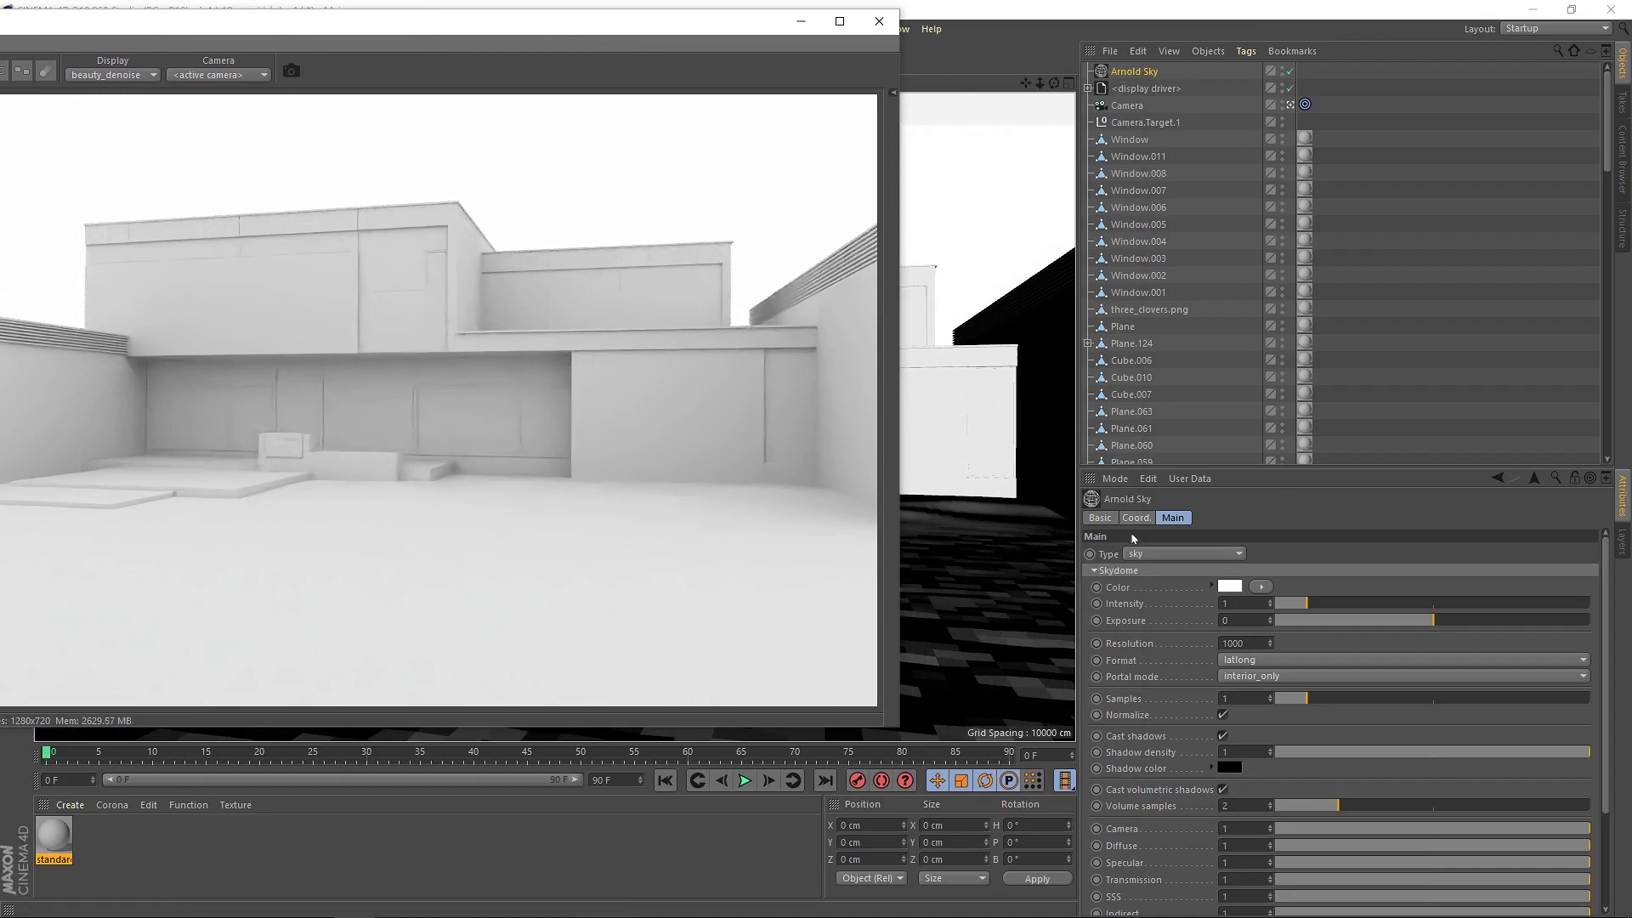
Drive the Arnold Sky colour with an image texture using HDR_16K.exr.
{"action": "left_click", "coordinate": [1264, 587]}
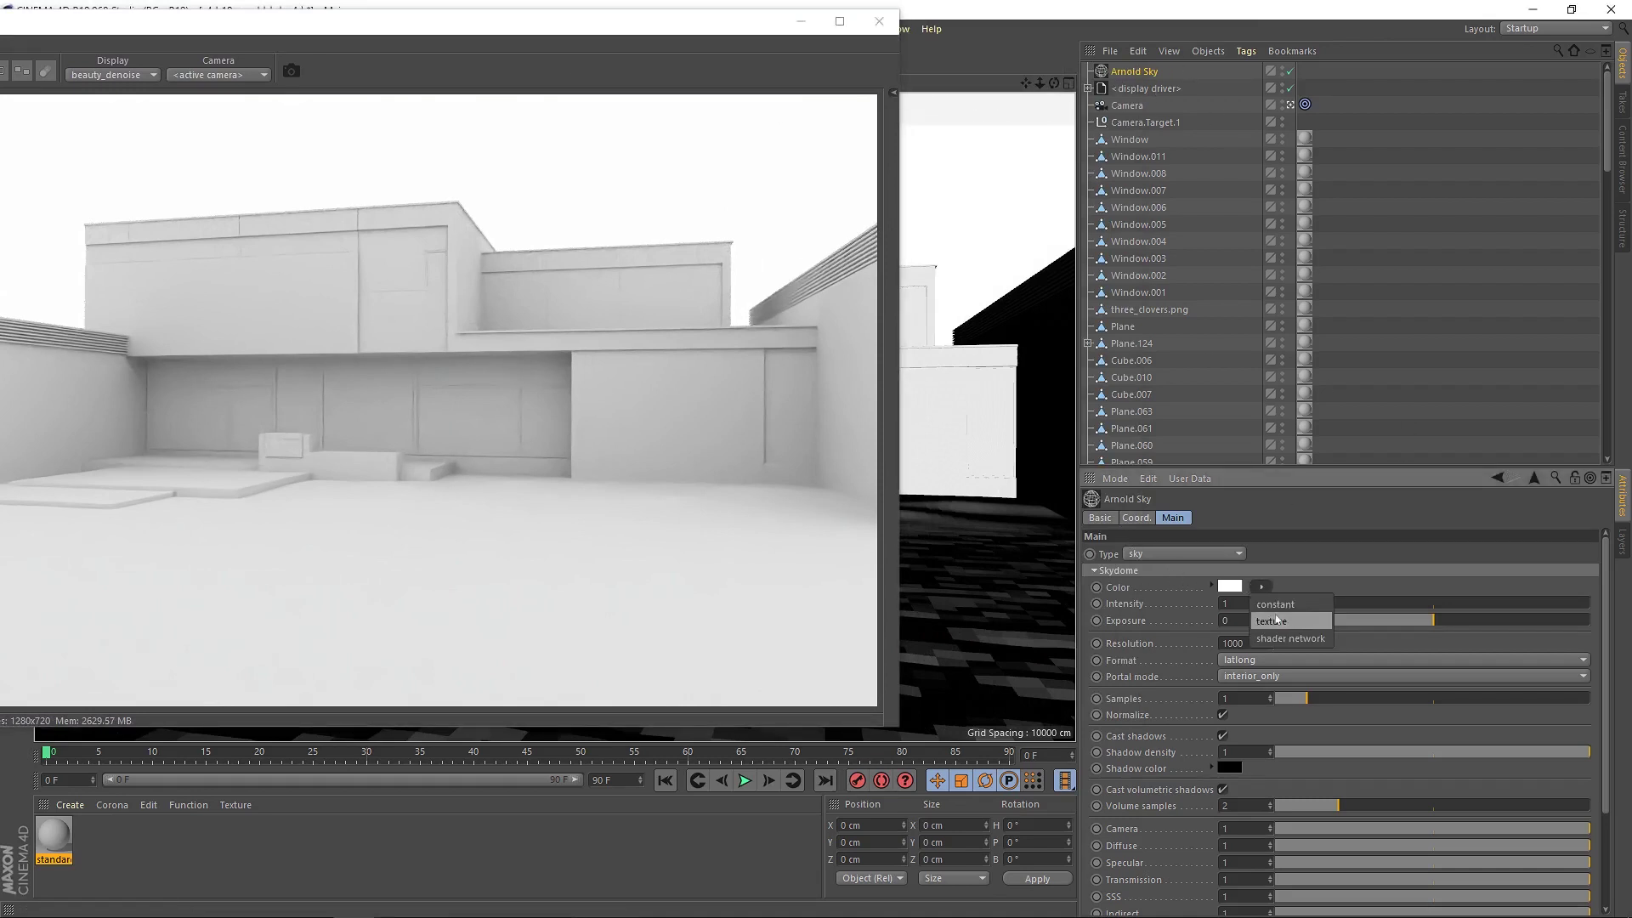
{"action": "left_click", "coordinate": [1271, 622]}
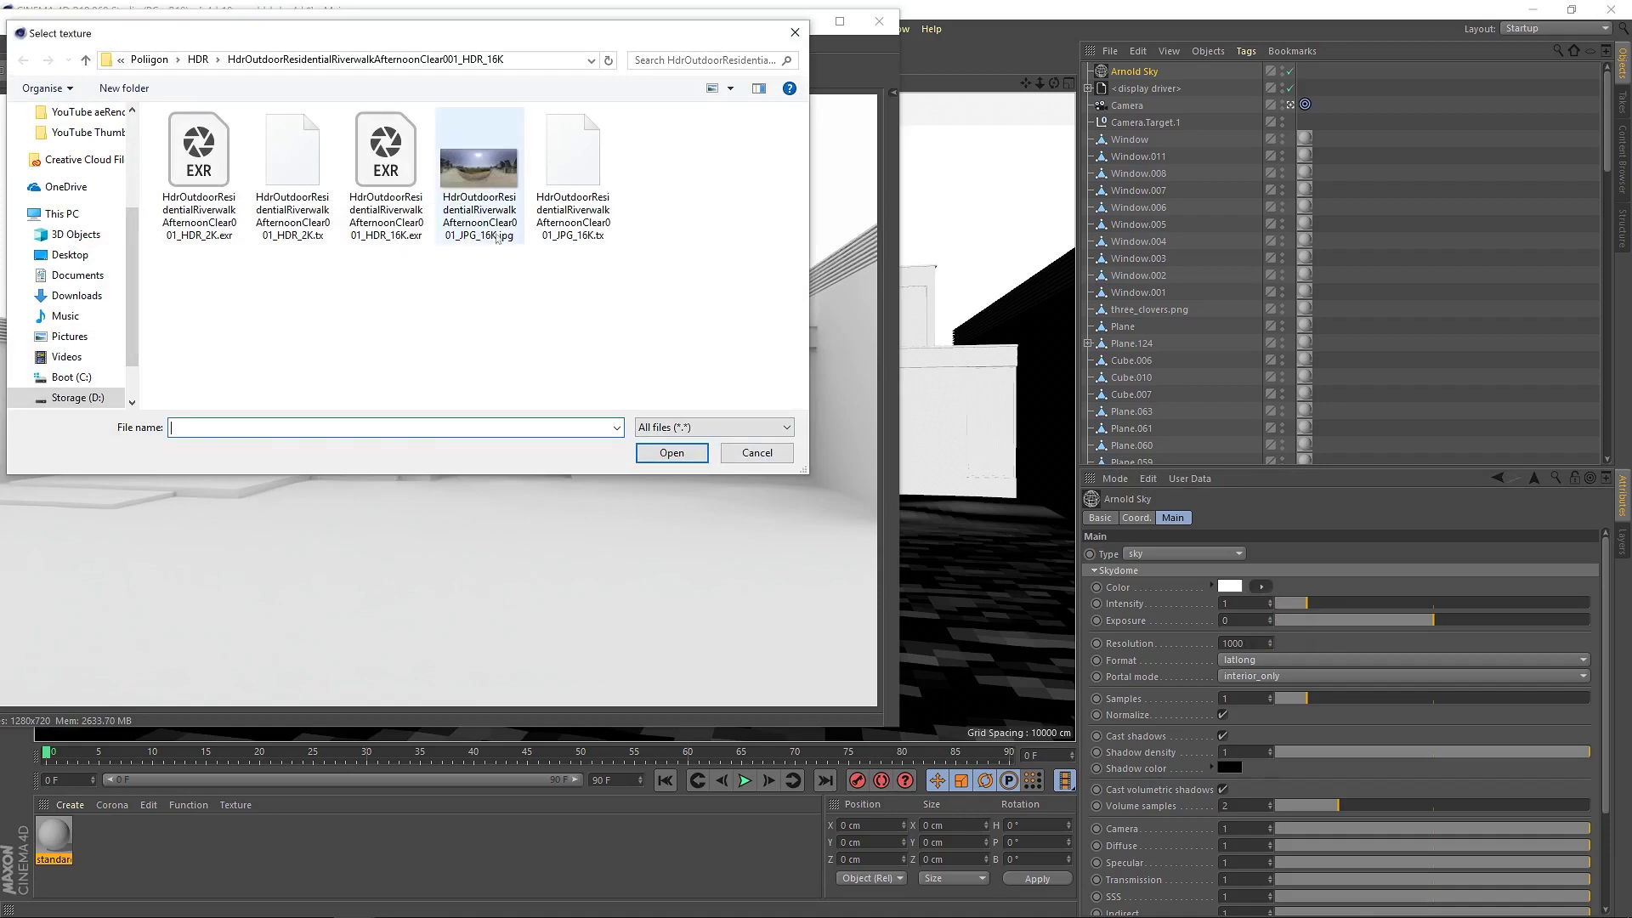
{"action": "left_click", "coordinate": [386, 204]}
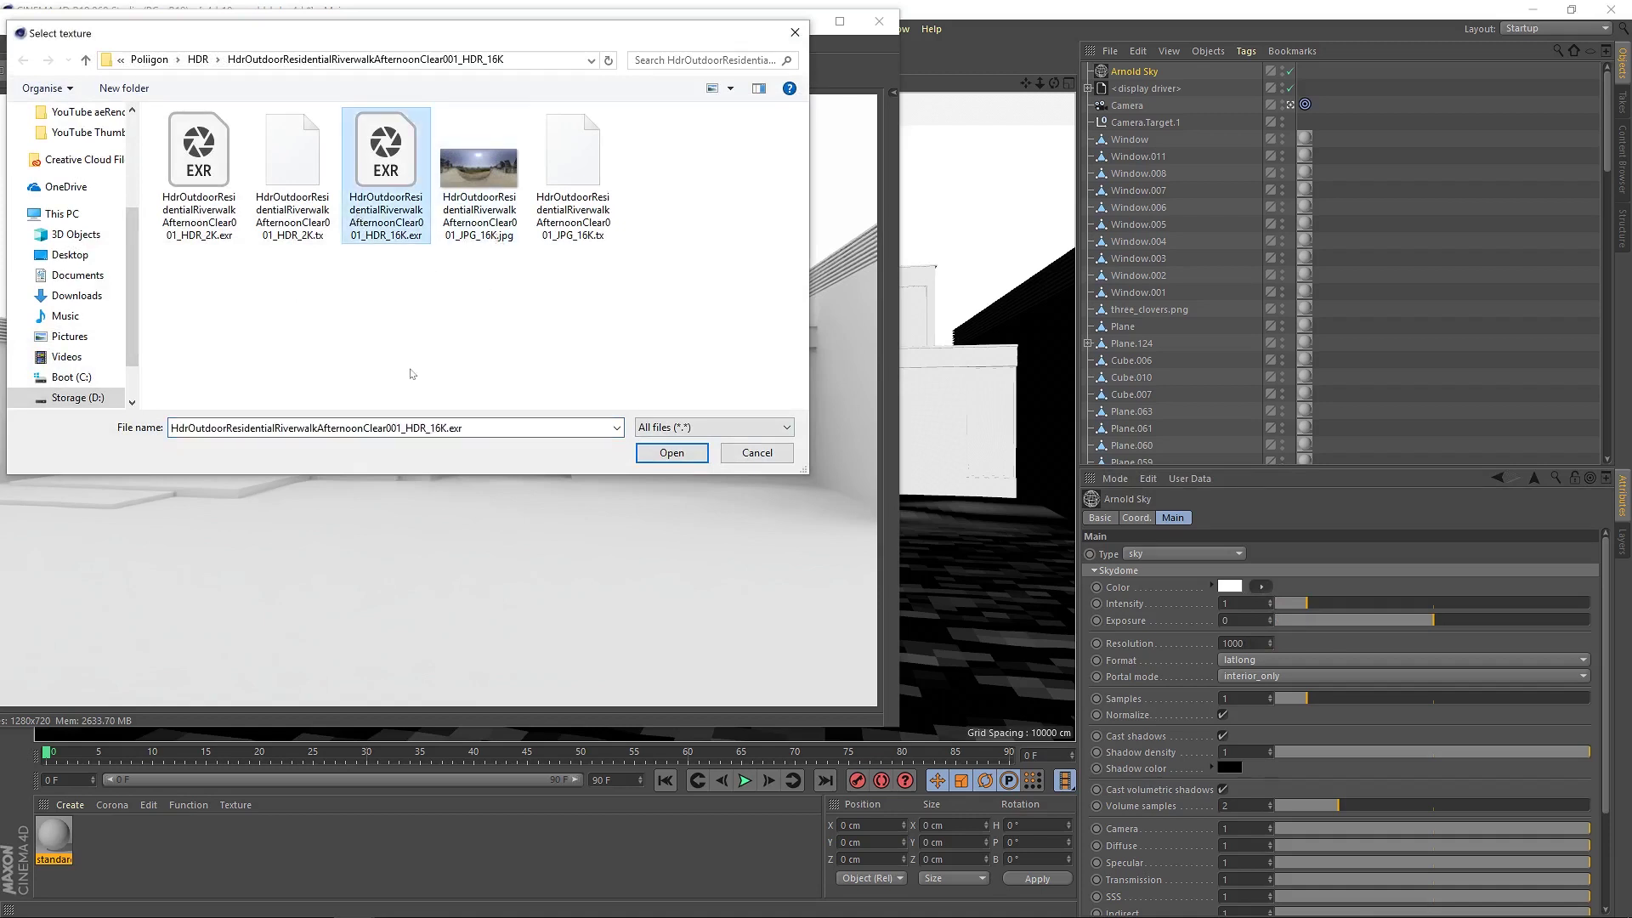
{"action": "left_click", "coordinate": [670, 452]}
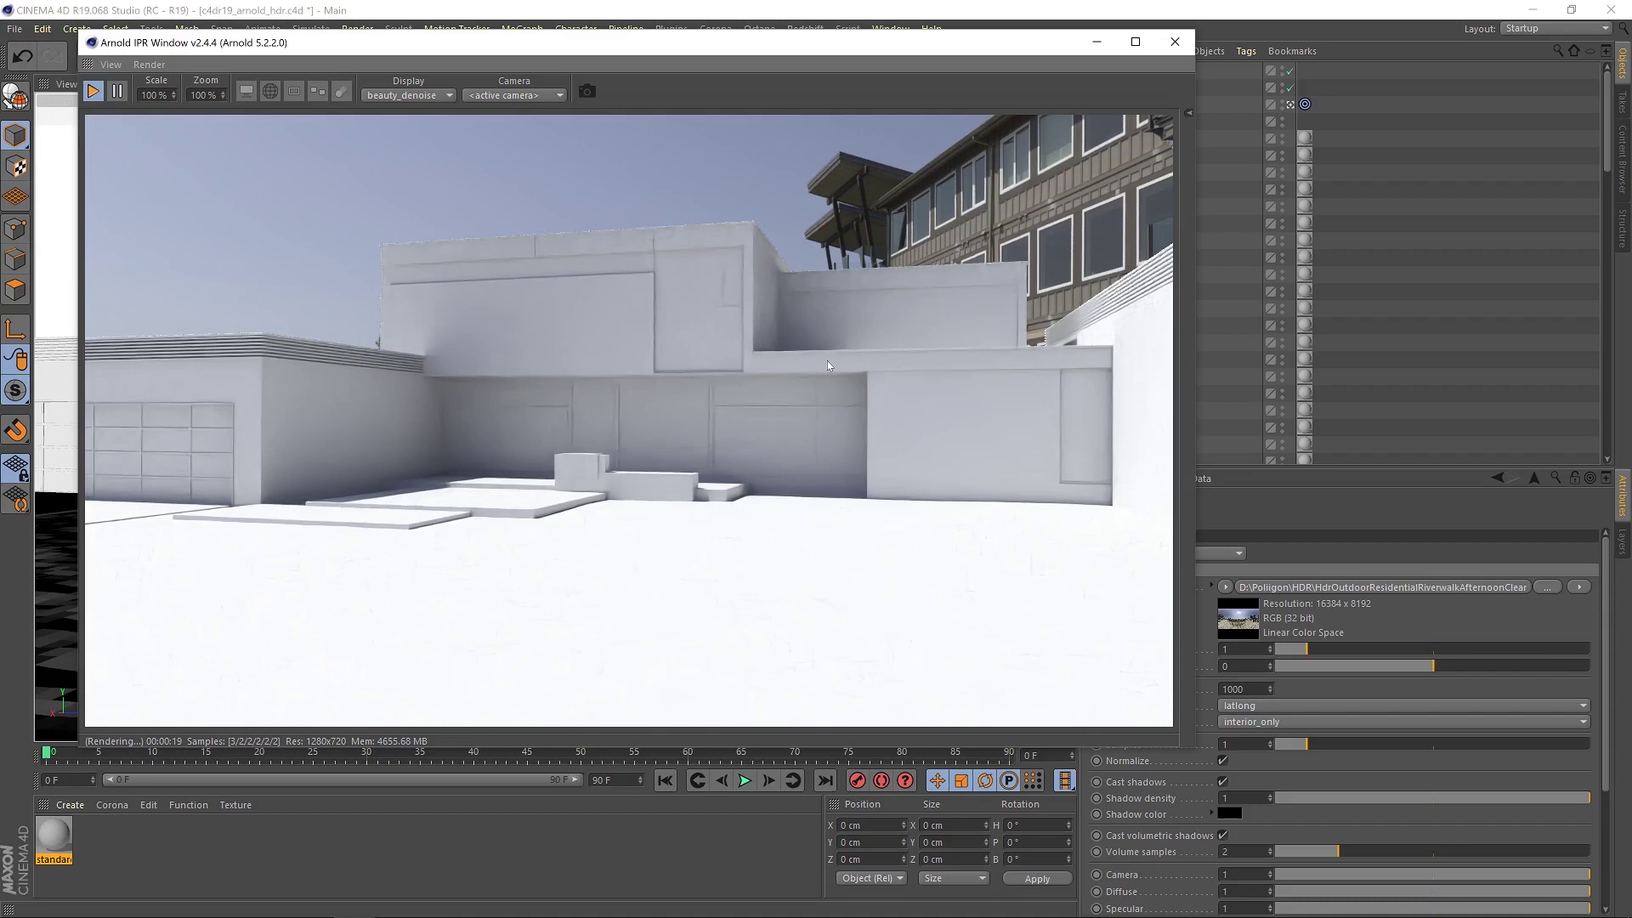
Rotate the Arnold Sky in the viewport so the apartment building forms the backdrop.
{"action": "left_click_drag", "start_coordinate": [738, 51], "coordinate": [1290, 186]}
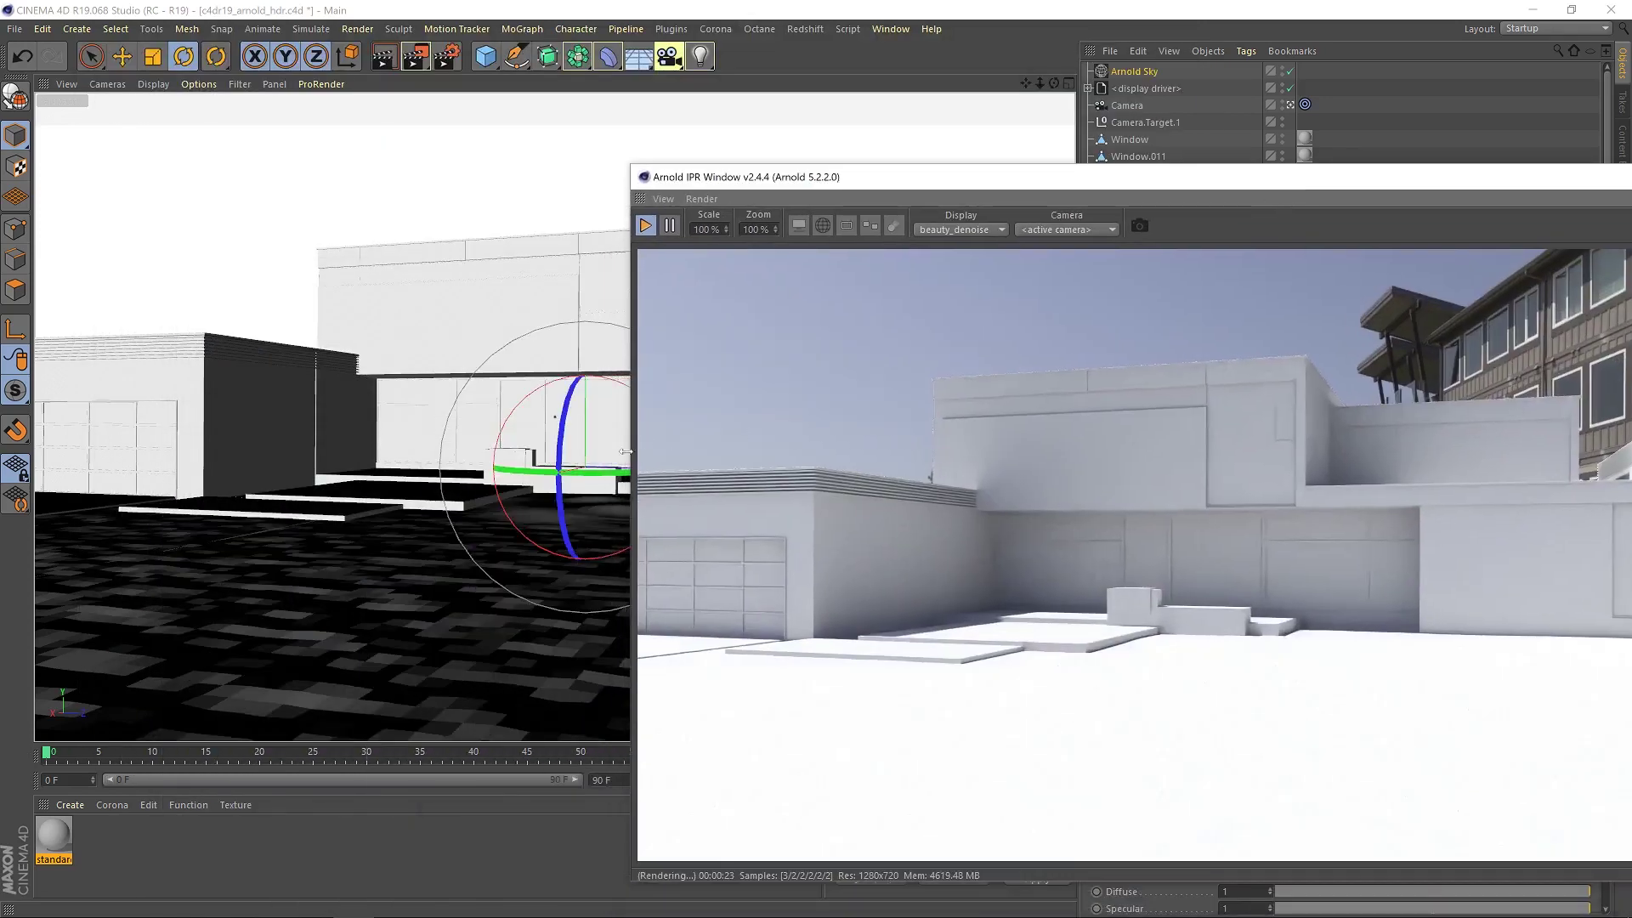
{"action": "left_click", "coordinate": [586, 475]}
{"action": "left_click_drag", "start_coordinate": [588, 476], "coordinate": [650, 476]}
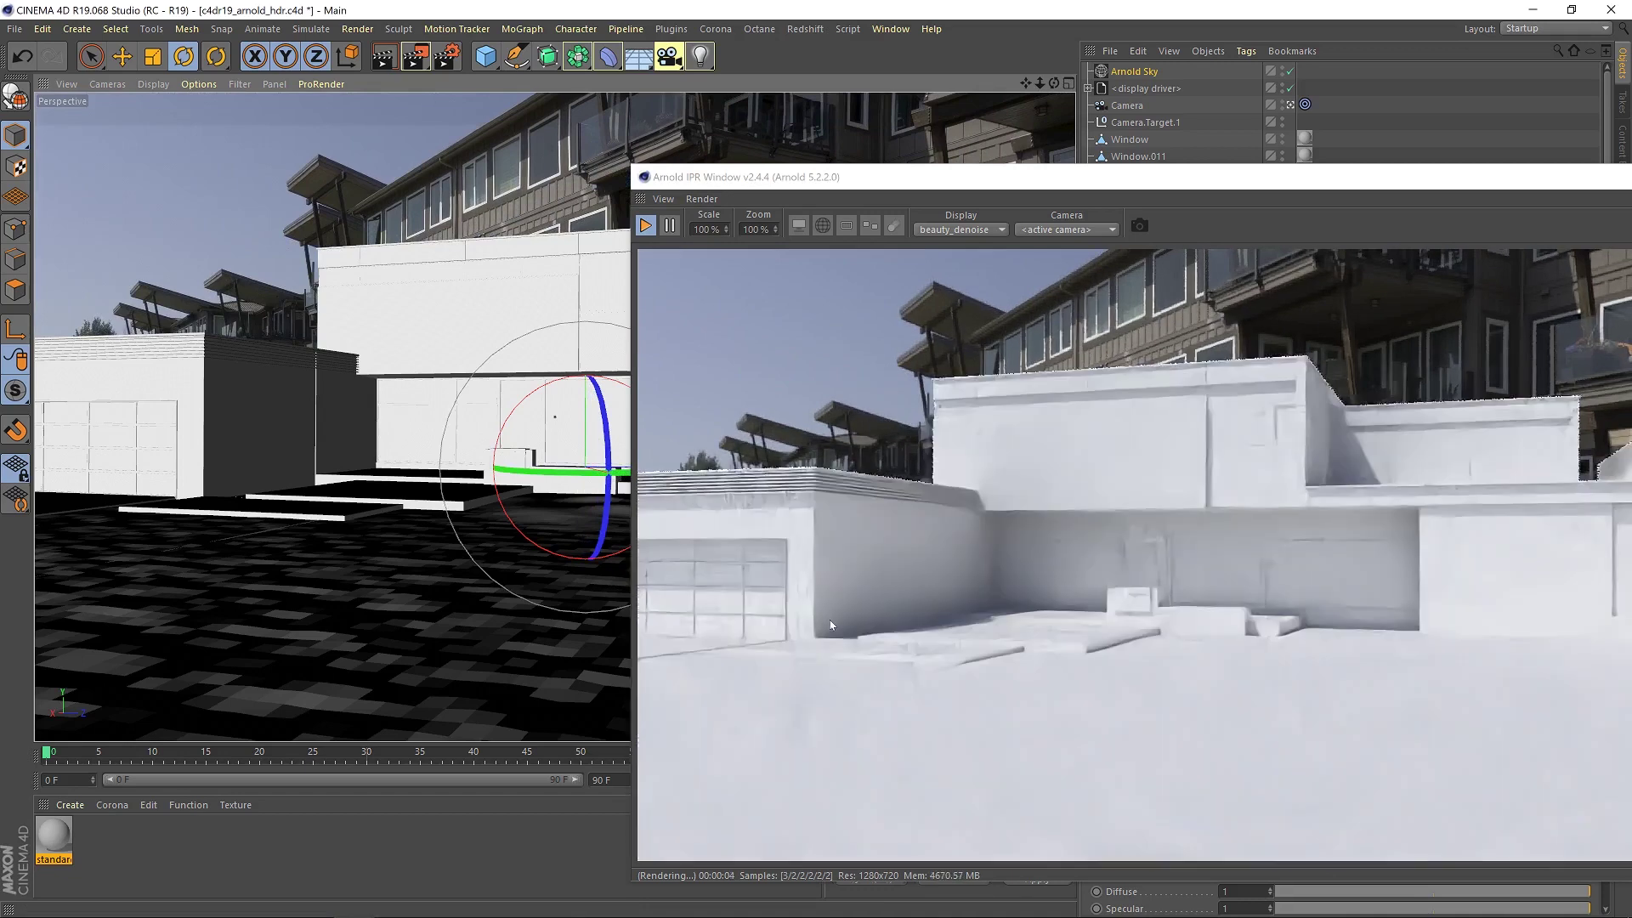
{"action": "left_click_drag", "start_coordinate": [908, 179], "coordinate": [321, 137]}
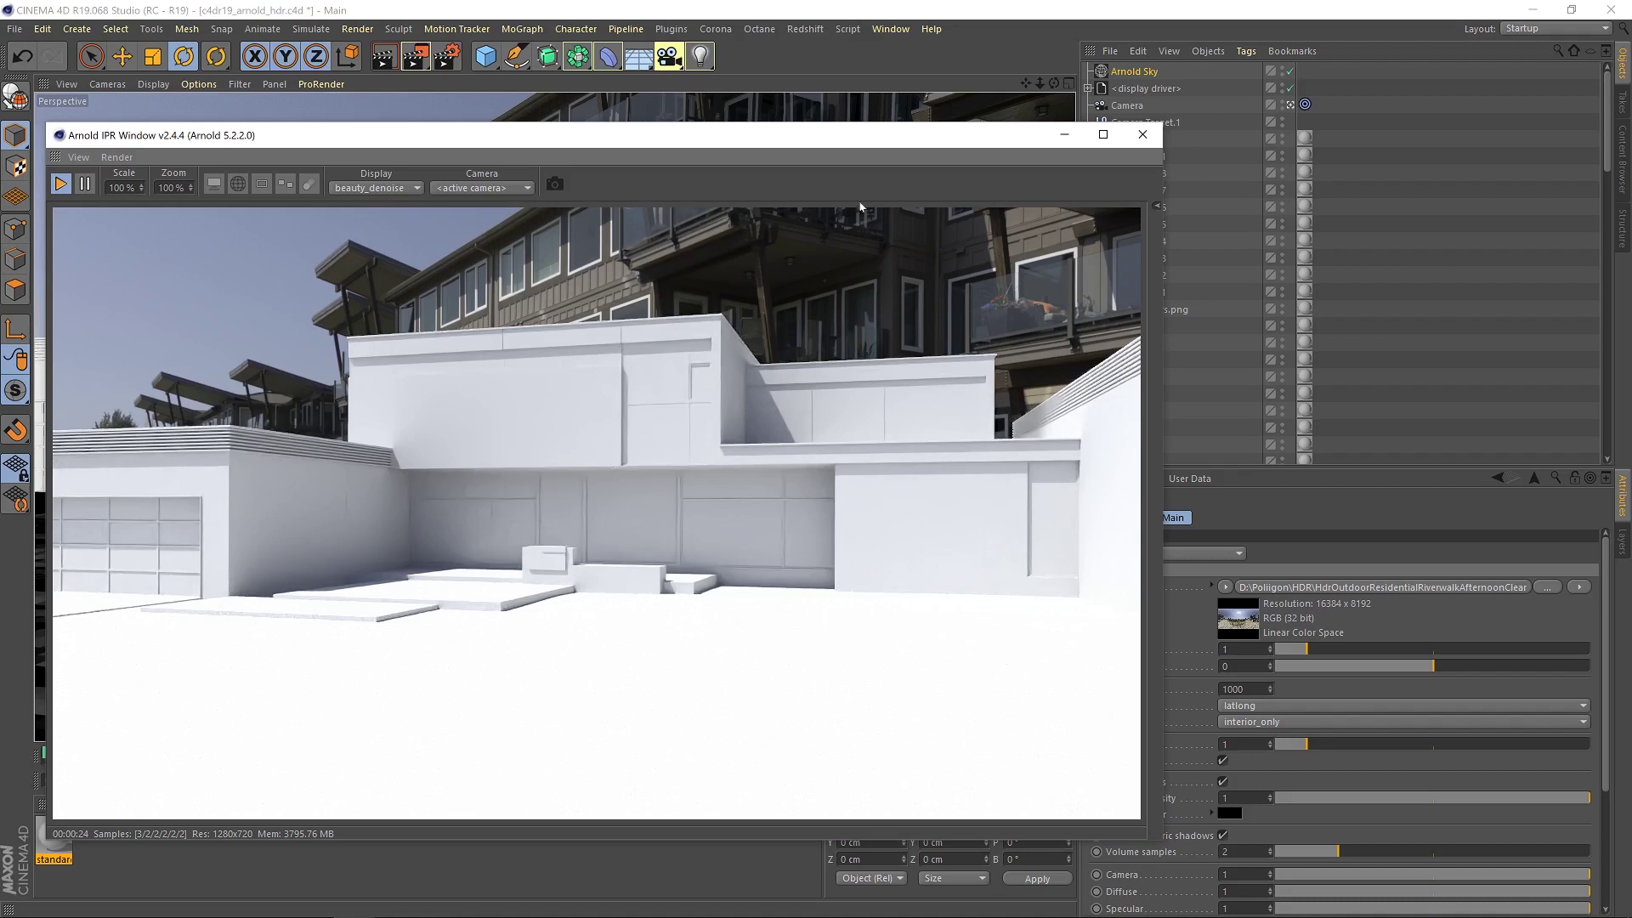
Set the Arnold Sky's Camera visibility to 0 so the render background turns black.
{"action": "left_click_drag", "start_coordinate": [855, 141], "coordinate": [610, 150]}
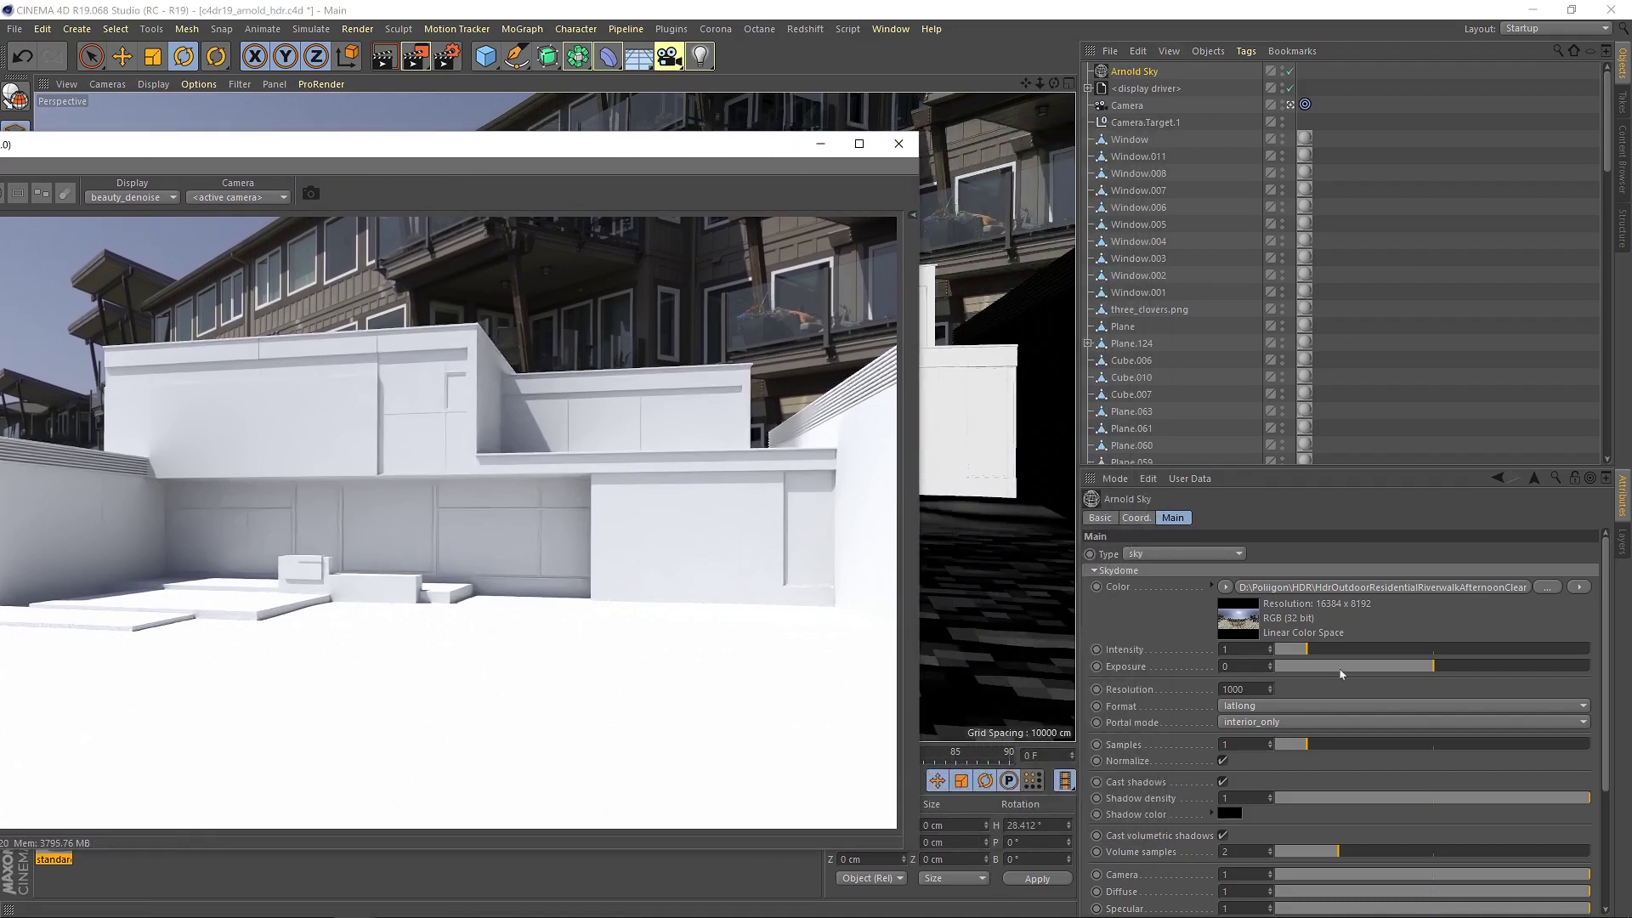
{"action": "scroll", "coordinate": [1281, 693], "scroll_direction": "down", "scroll_amount": 5}
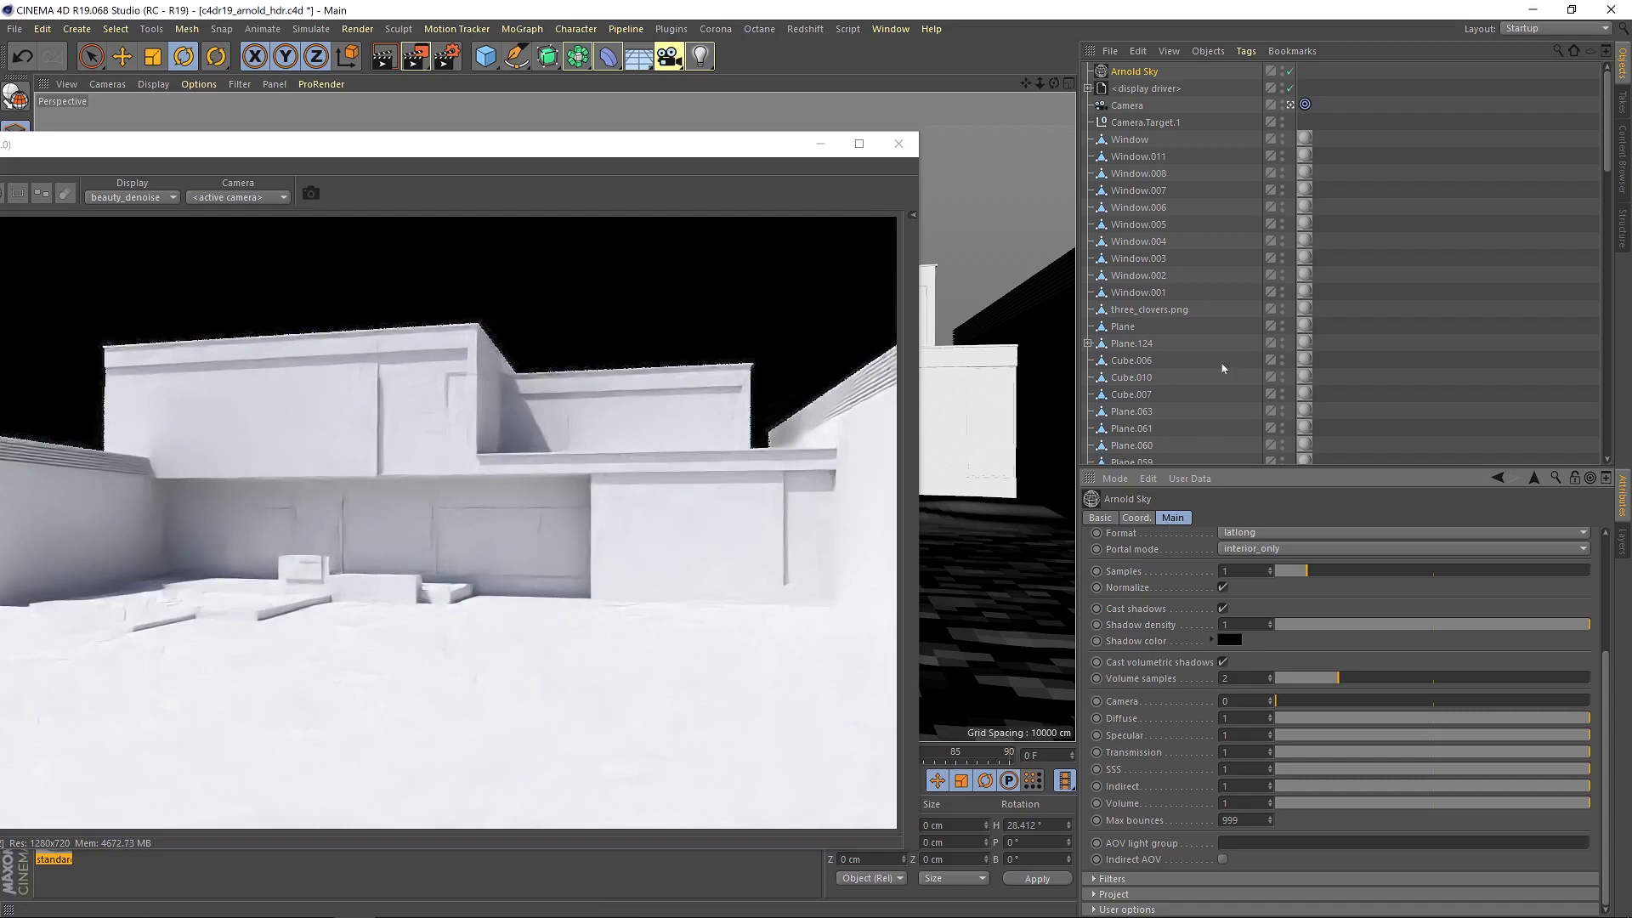
{"action": "scroll", "coordinate": [1374, 622], "scroll_direction": "up", "scroll_amount": 4}
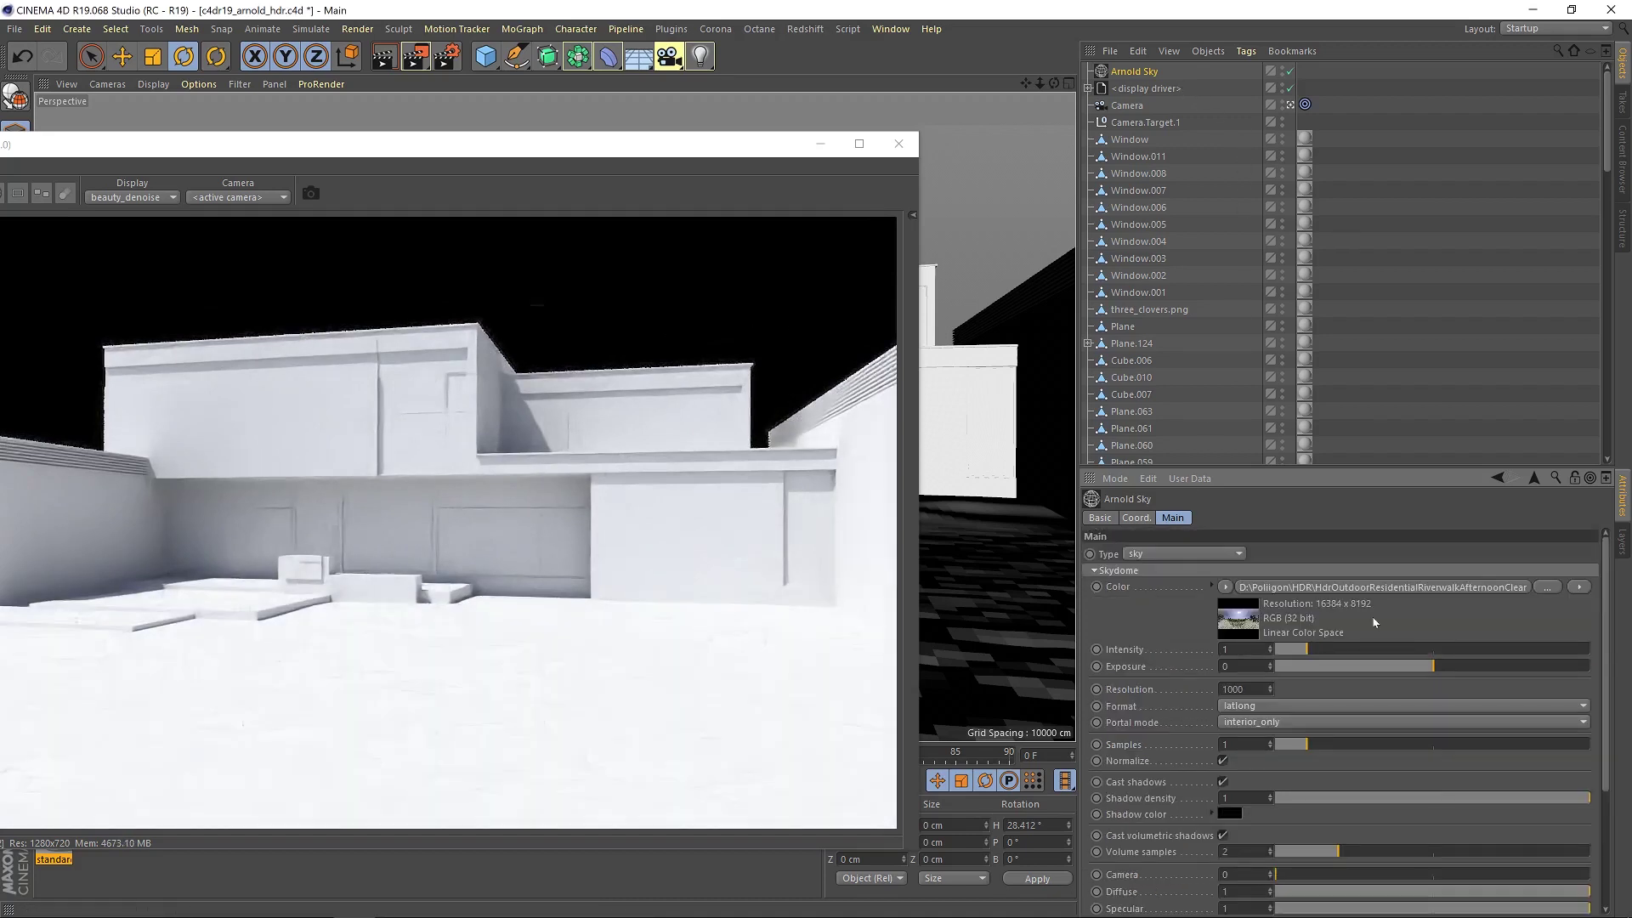
Swap the sky's bitmap texture to the 2K EXR HDR without copying it into the project.
{"action": "left_click", "coordinate": [1363, 601]}
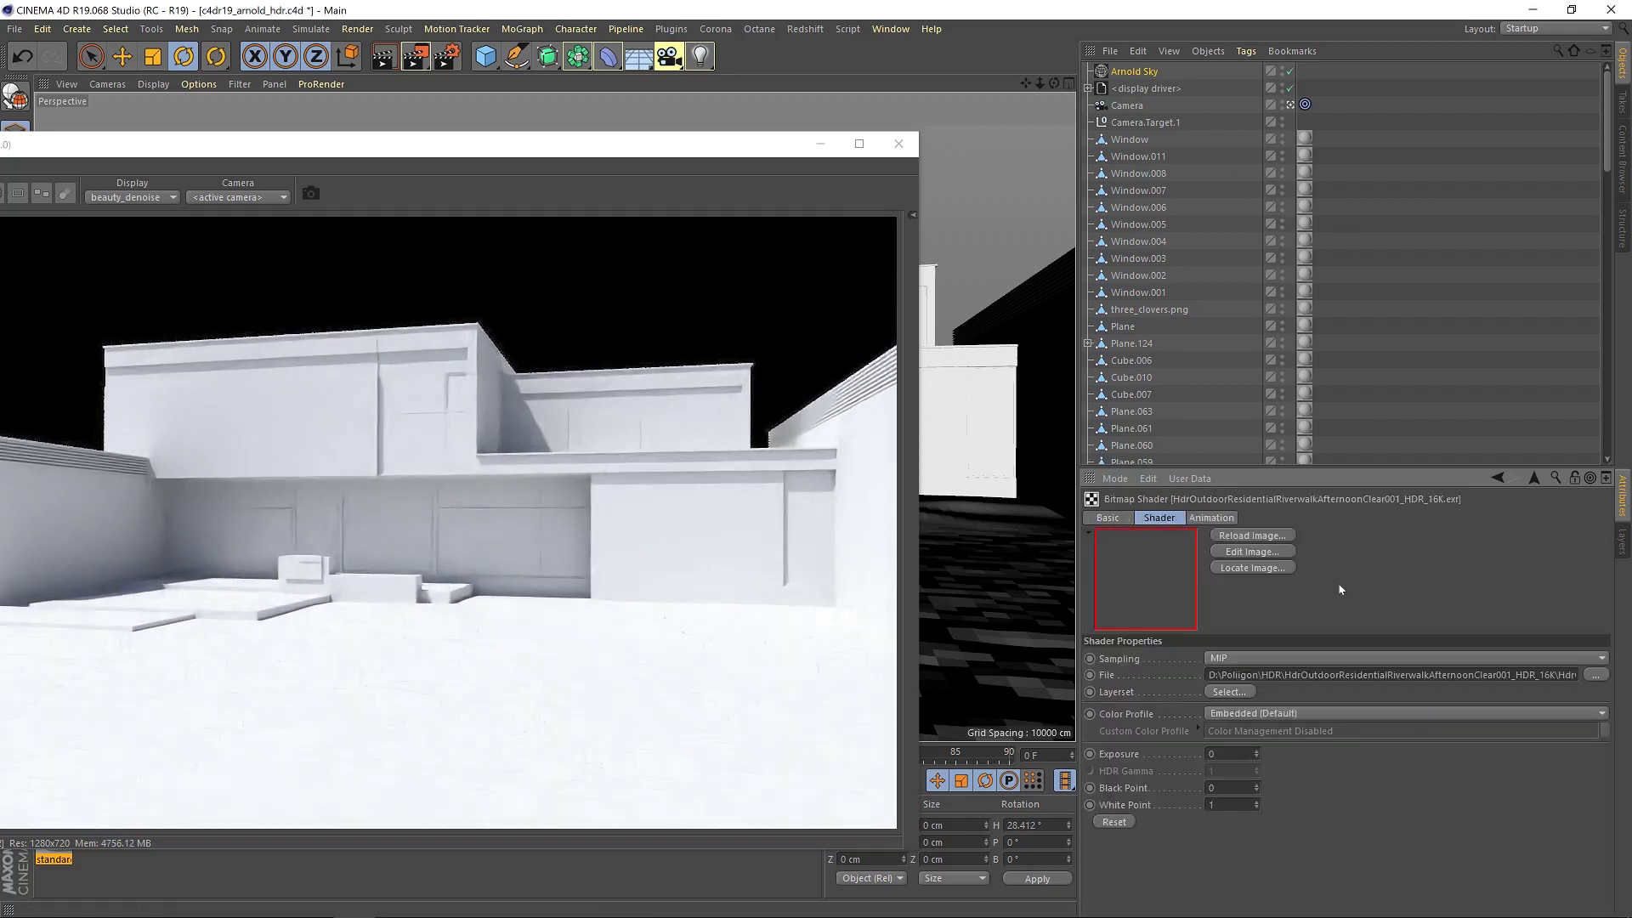
{"action": "left_click", "coordinate": [1596, 675]}
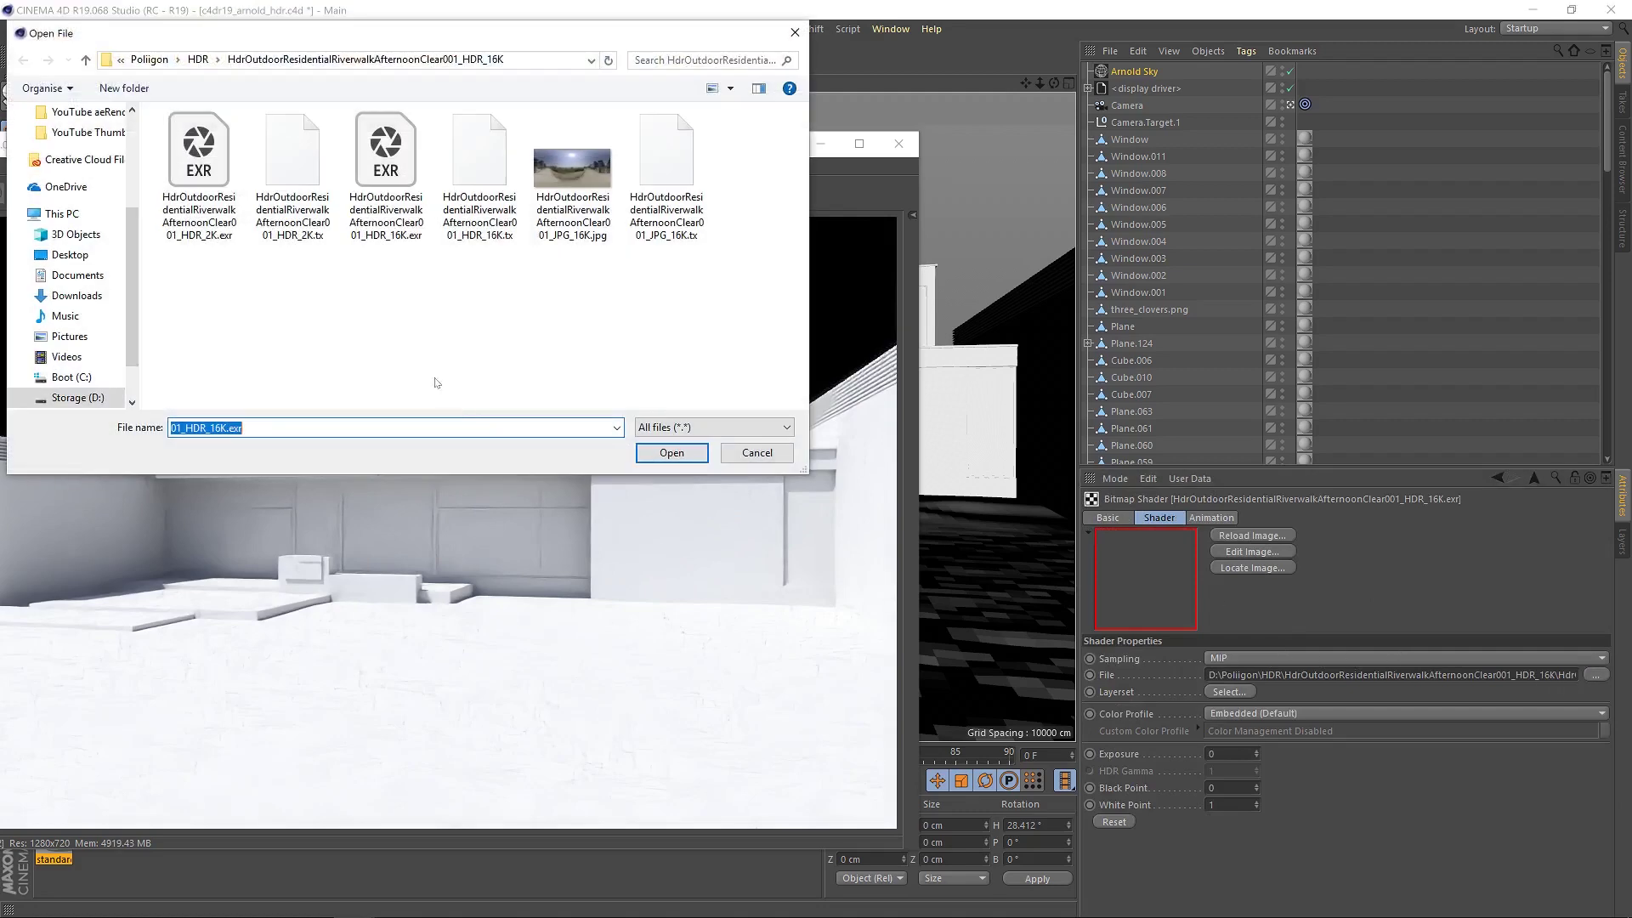
{"action": "left_click", "coordinate": [207, 215]}
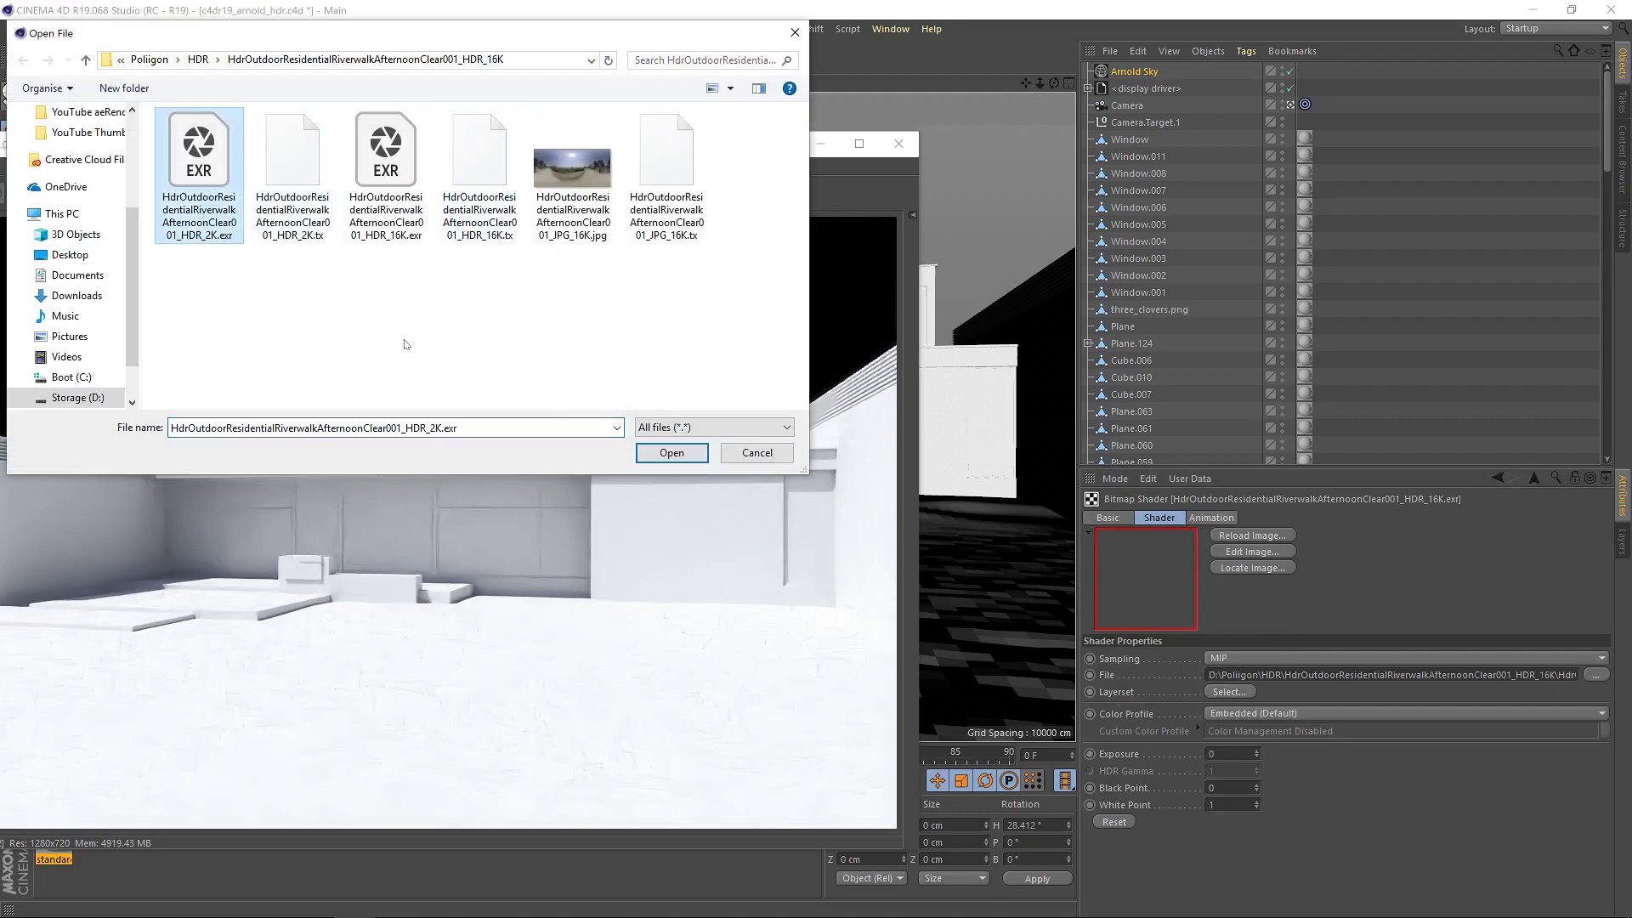
{"action": "left_click", "coordinate": [672, 452]}
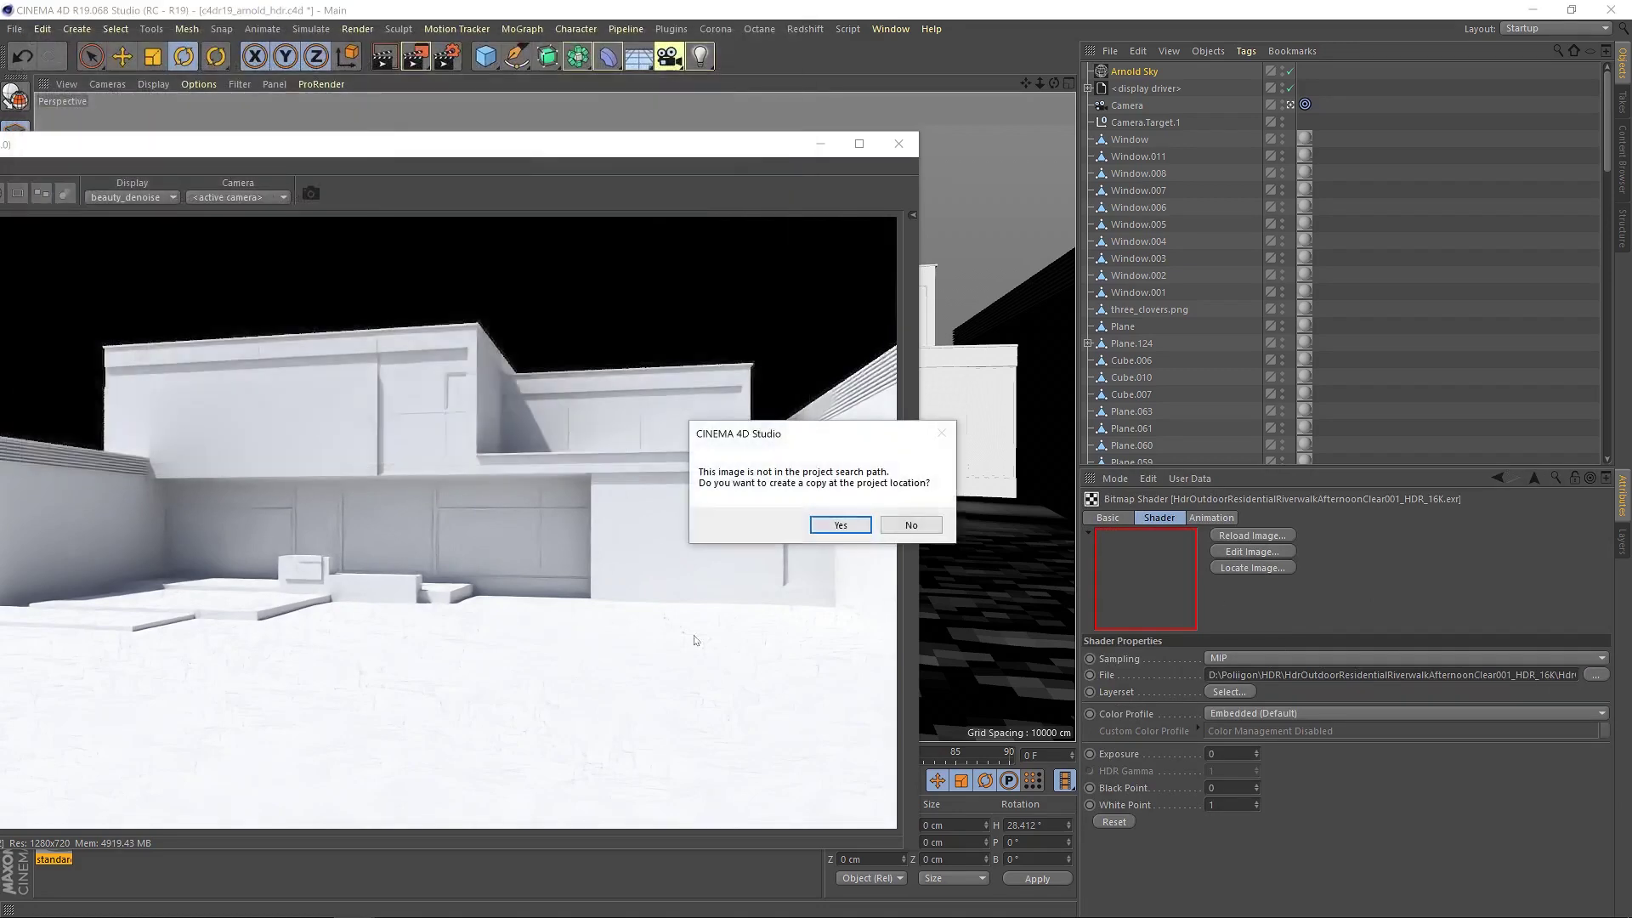
{"action": "left_click", "coordinate": [911, 525]}
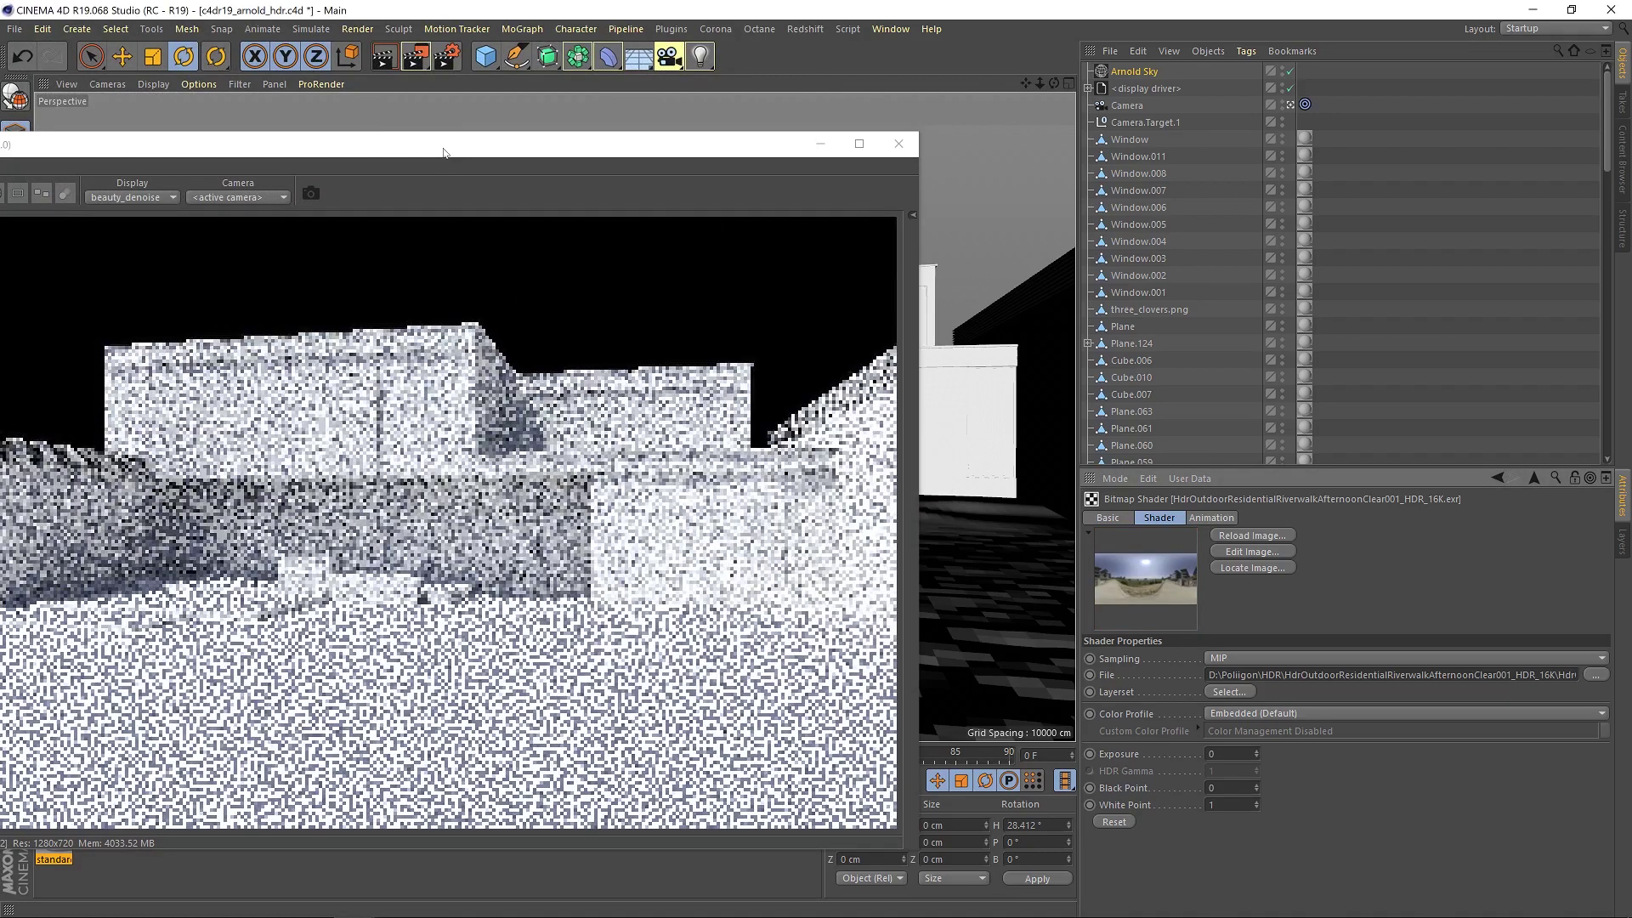
Drag the Arnold IPR window fully on screen to see the HDR-lit house render.
{"action": "left_click_drag", "start_coordinate": [452, 150], "coordinate": [733, 103]}
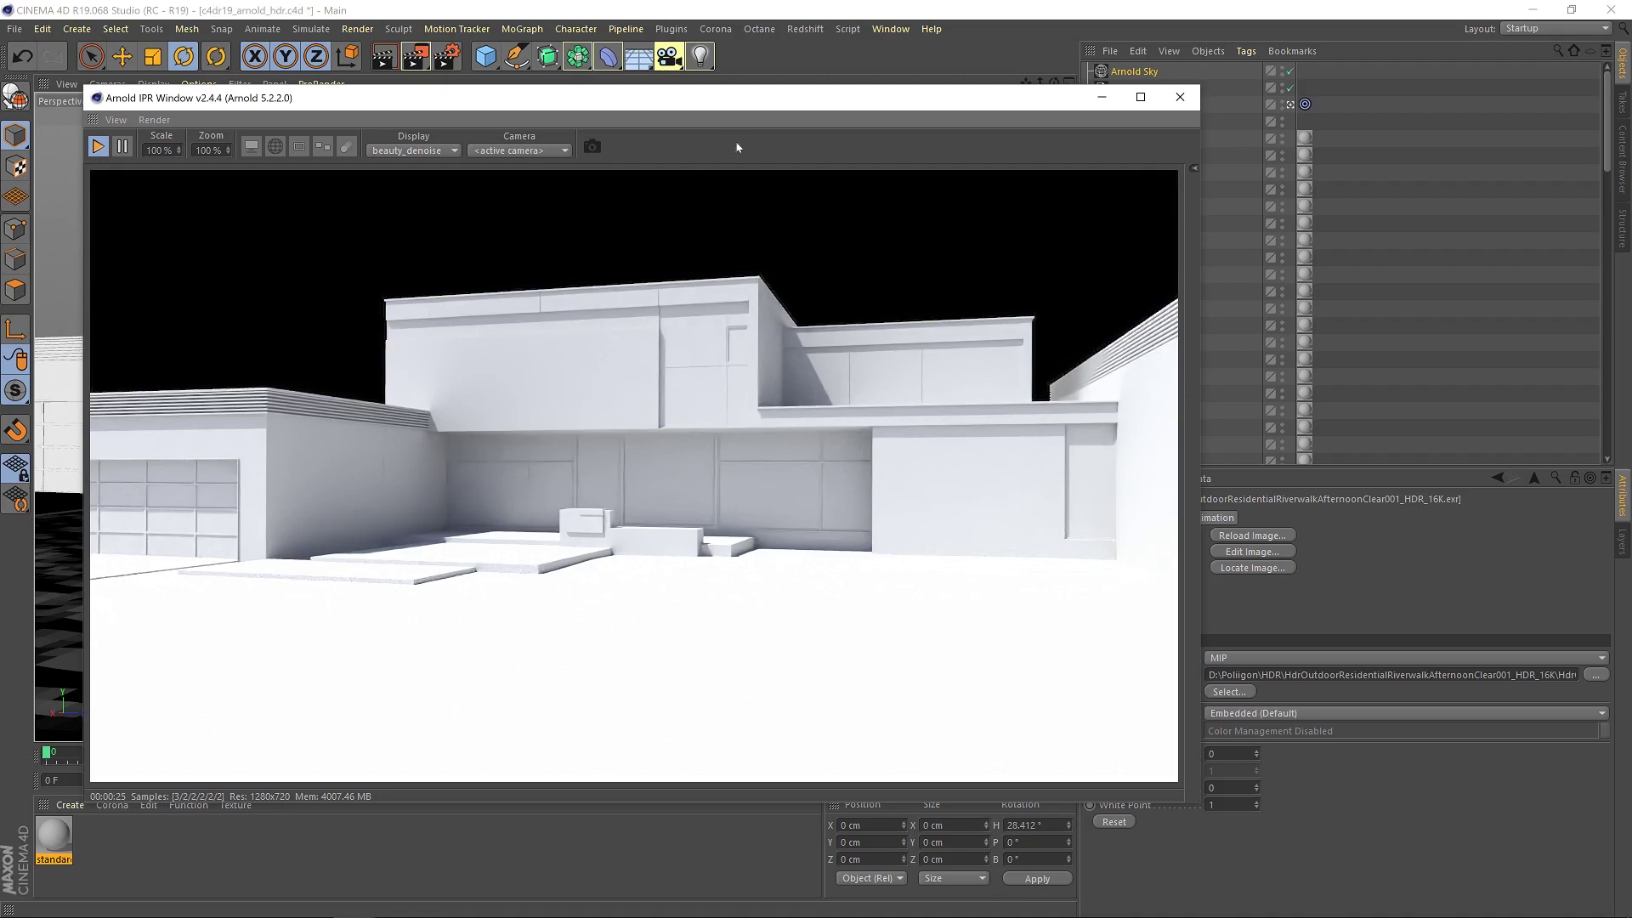
Create a second Arnold Sky from the C4DtoA menu to serve as the Backdrop.
{"action": "left_click_drag", "start_coordinate": [803, 100], "coordinate": [731, 237]}
{"action": "left_click", "coordinate": [671, 30]}
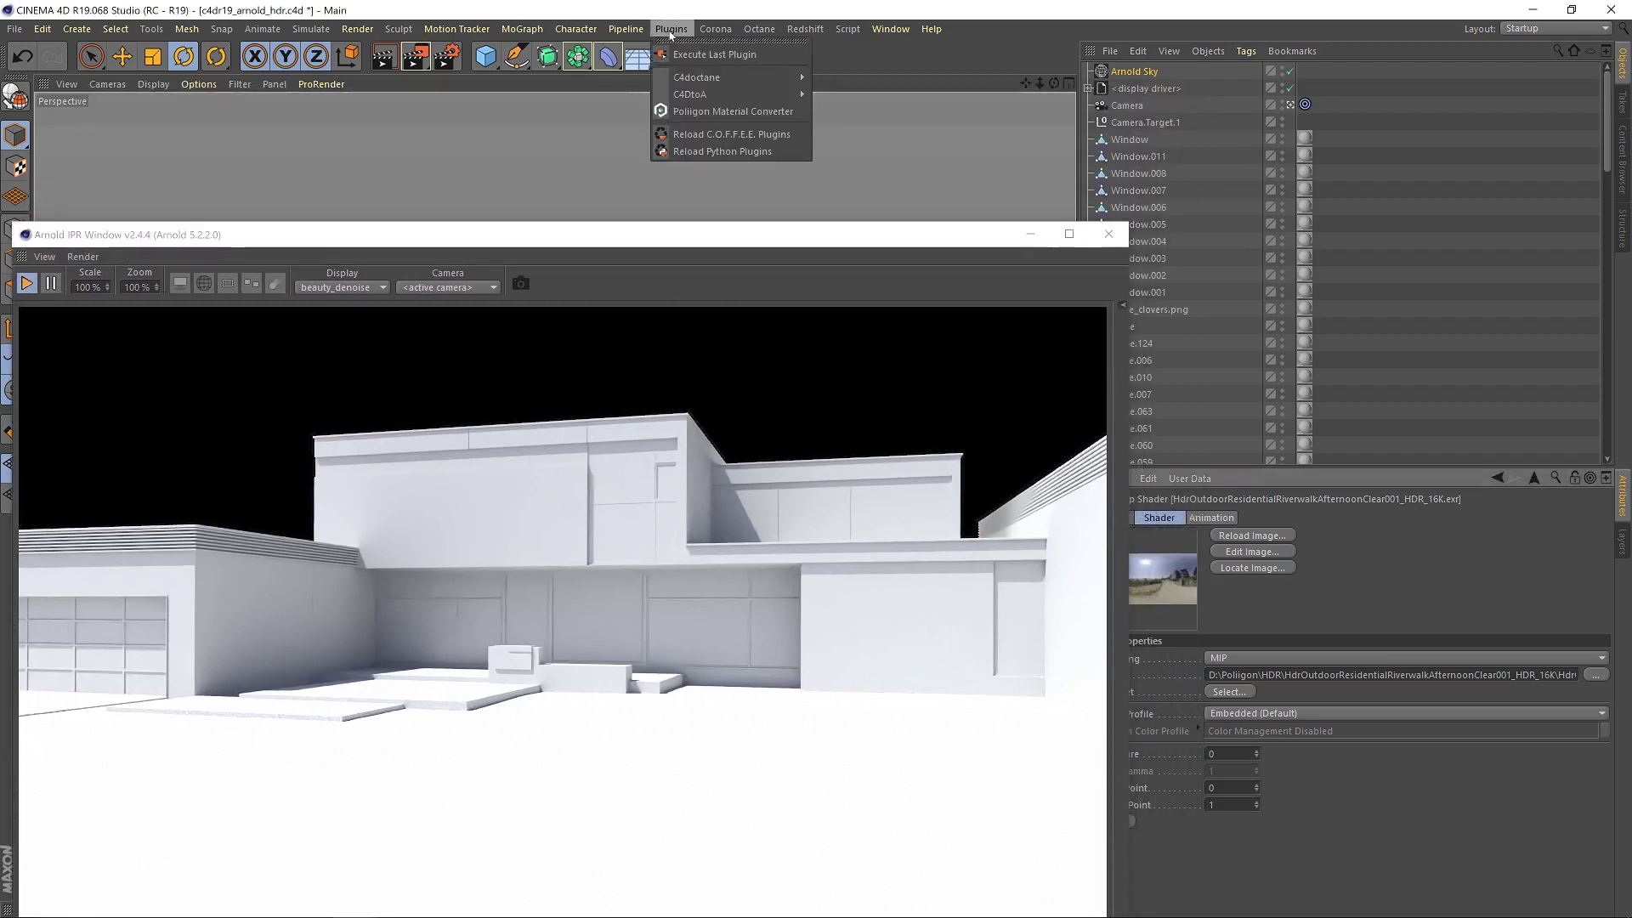
{"action": "left_click", "coordinate": [872, 127]}
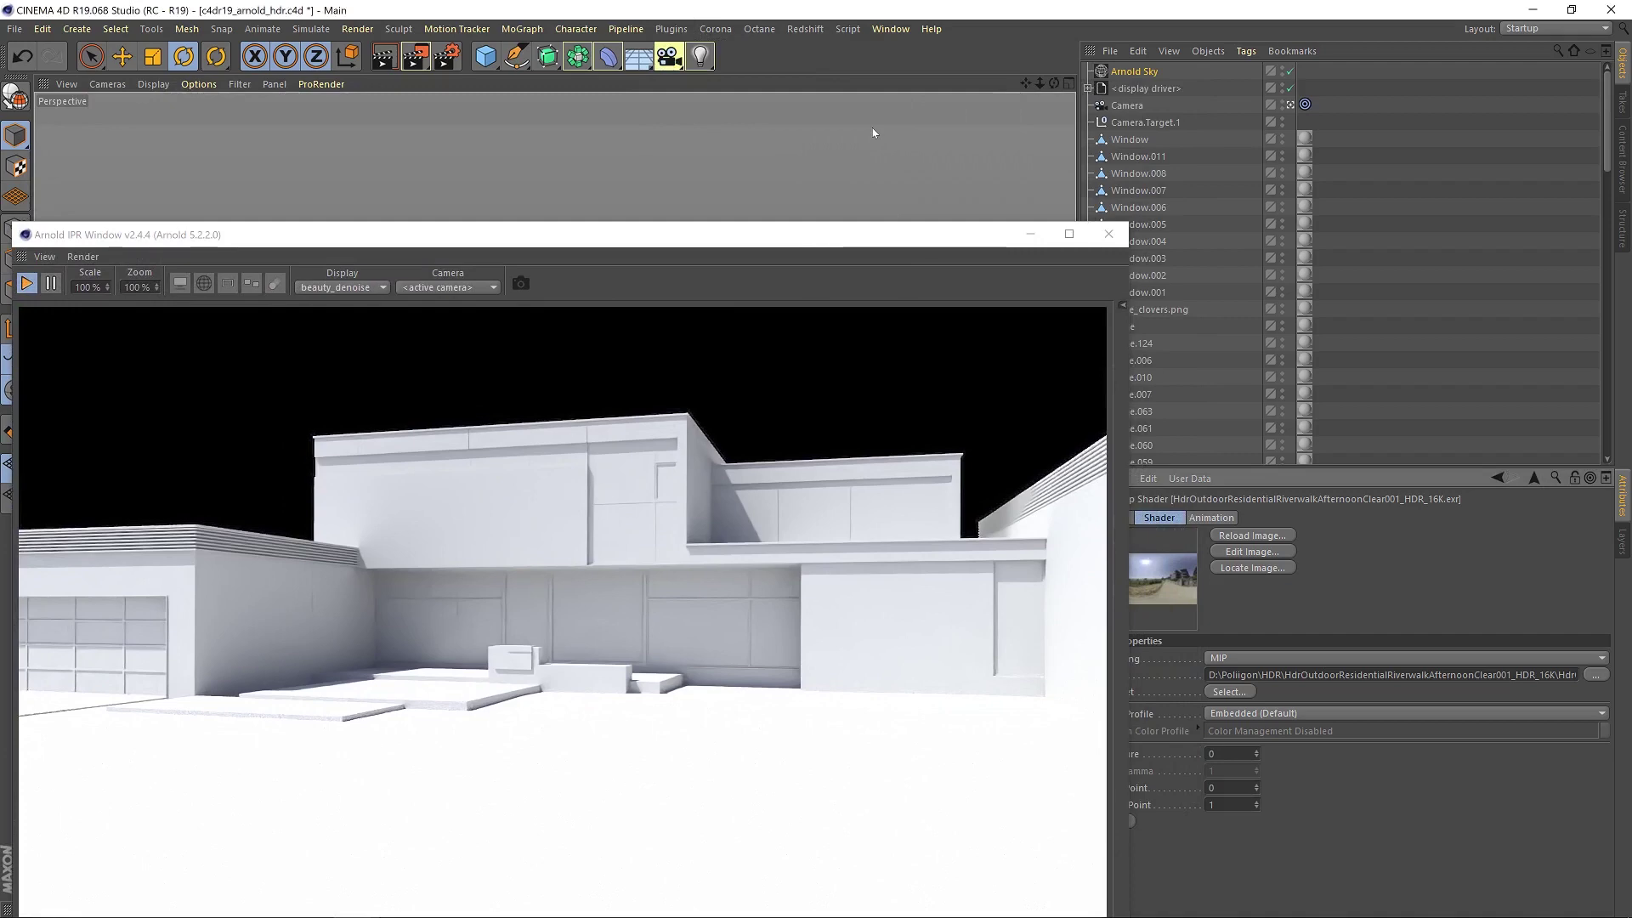
{"action": "left_click", "coordinate": [670, 29]}
{"action": "mouse_move", "coordinate": [765, 52]}
{"action": "left_click", "coordinate": [848, 138]}
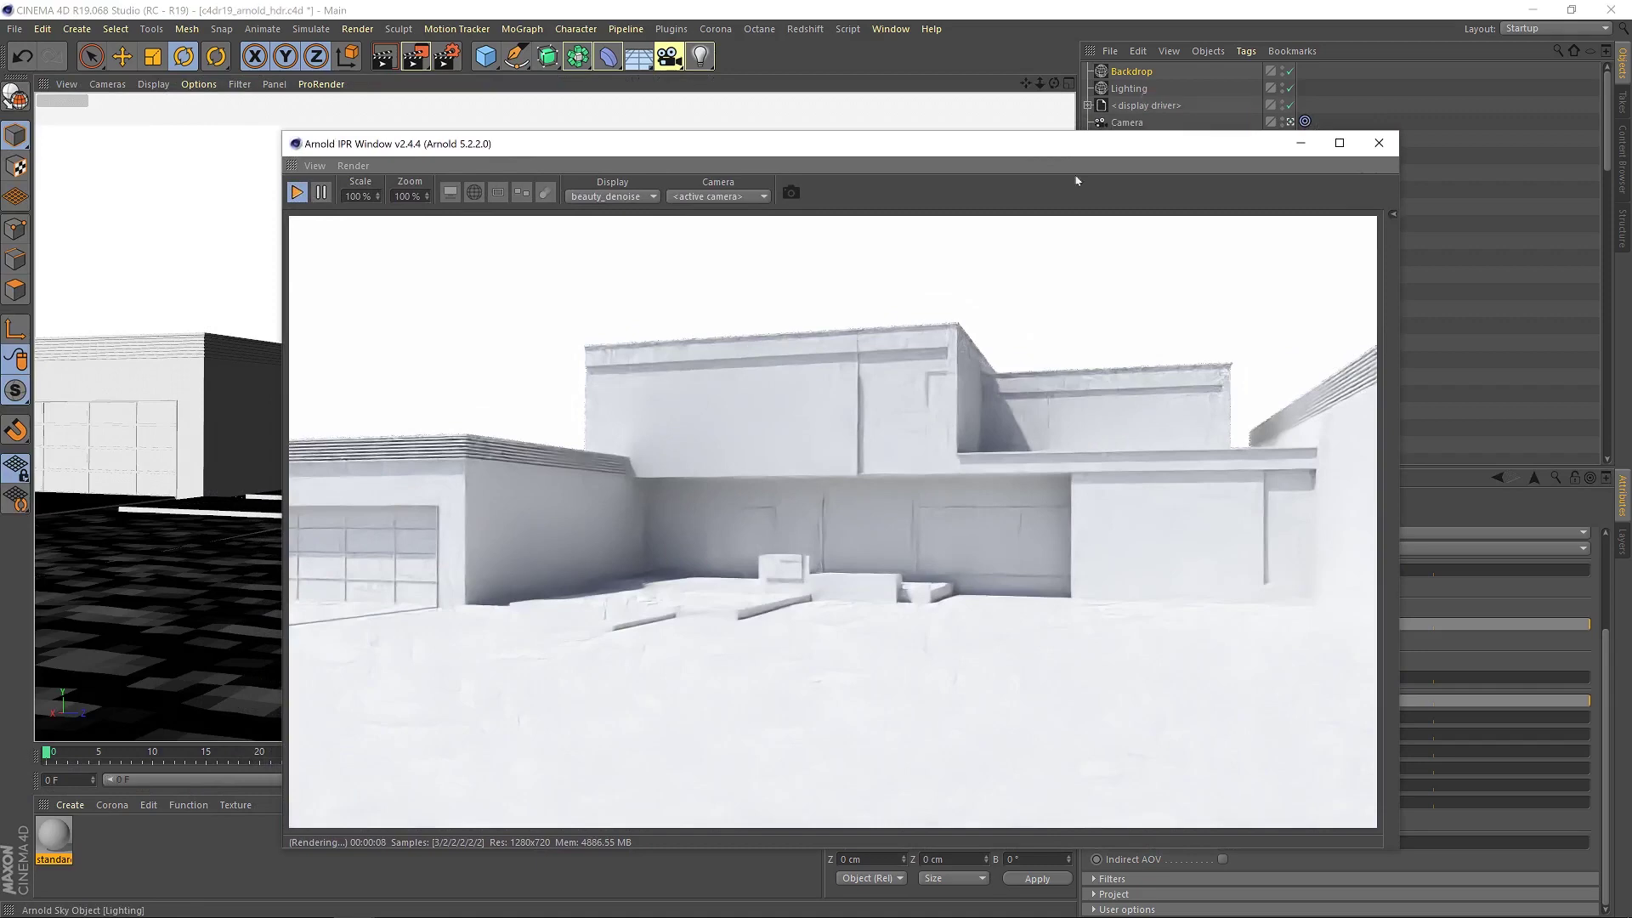
{"action": "left_click_drag", "start_coordinate": [684, 150], "coordinate": [971, 283]}
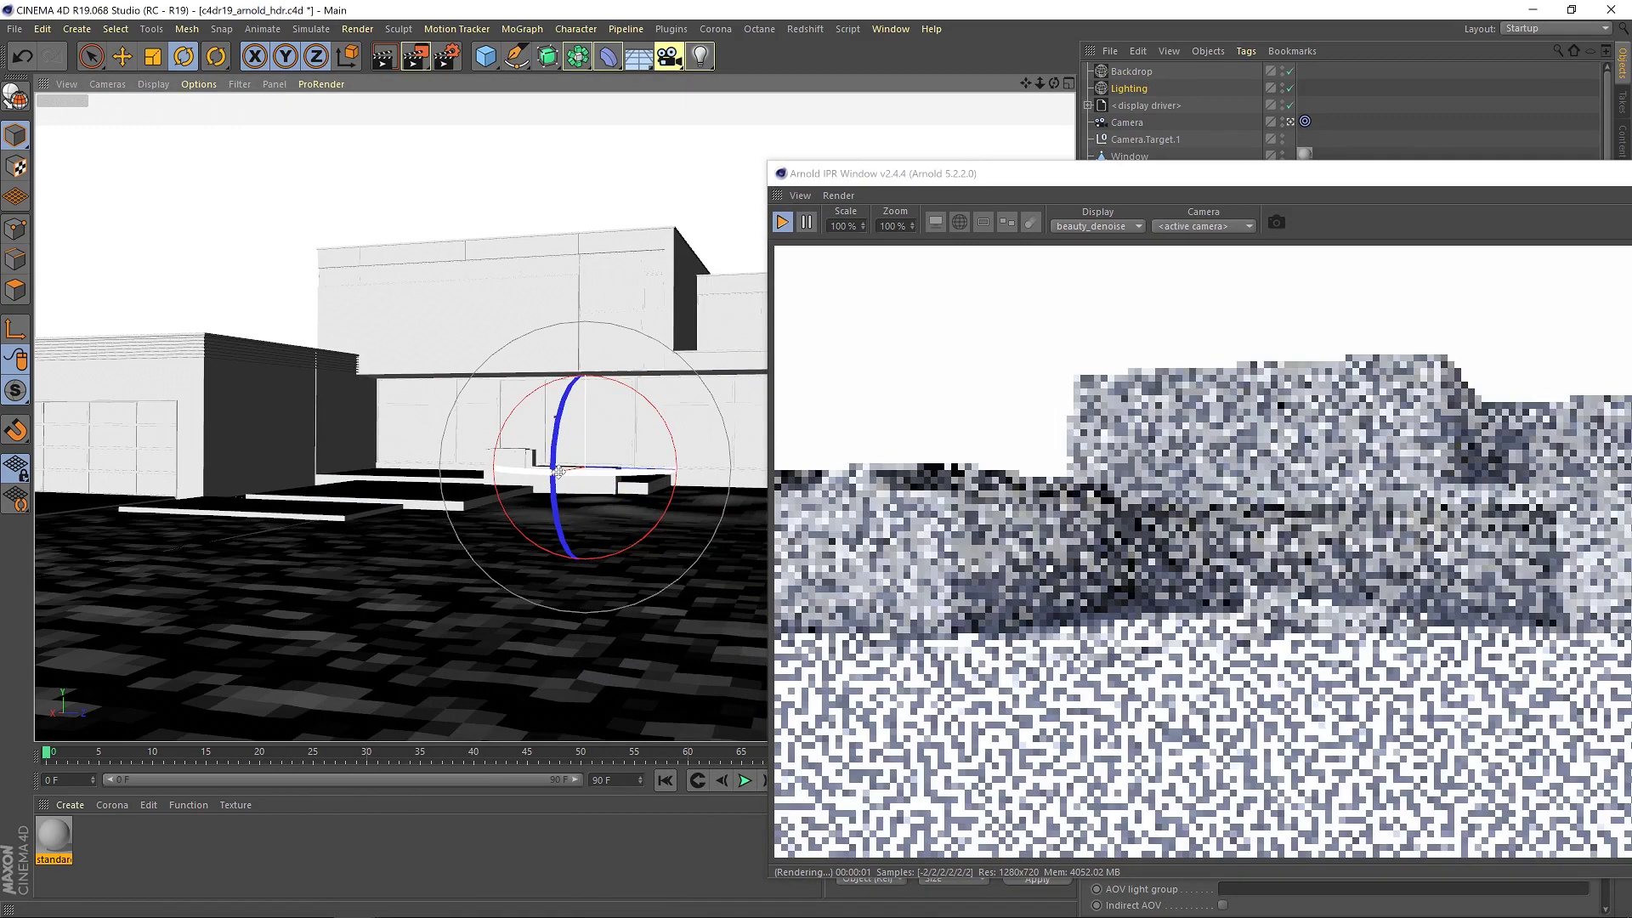
Rotate the Lighting sky's heading to change the light direction on the house.
{"action": "left_click_drag", "start_coordinate": [525, 466], "coordinate": [594, 477]}
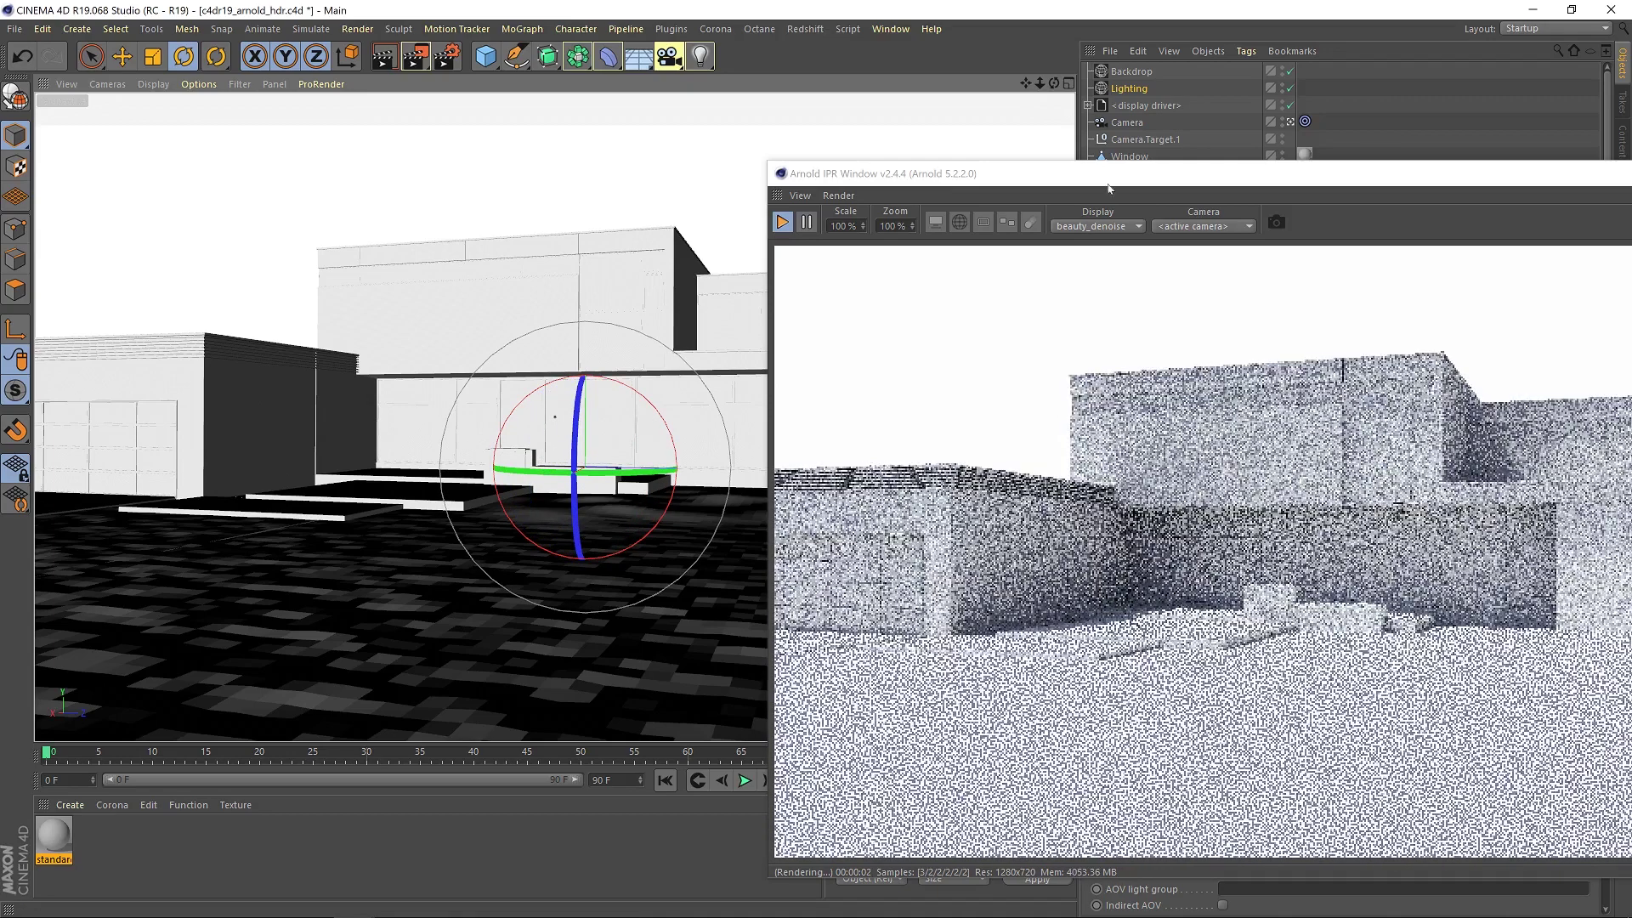
{"action": "left_click_drag", "start_coordinate": [1109, 180], "coordinate": [274, 157]}
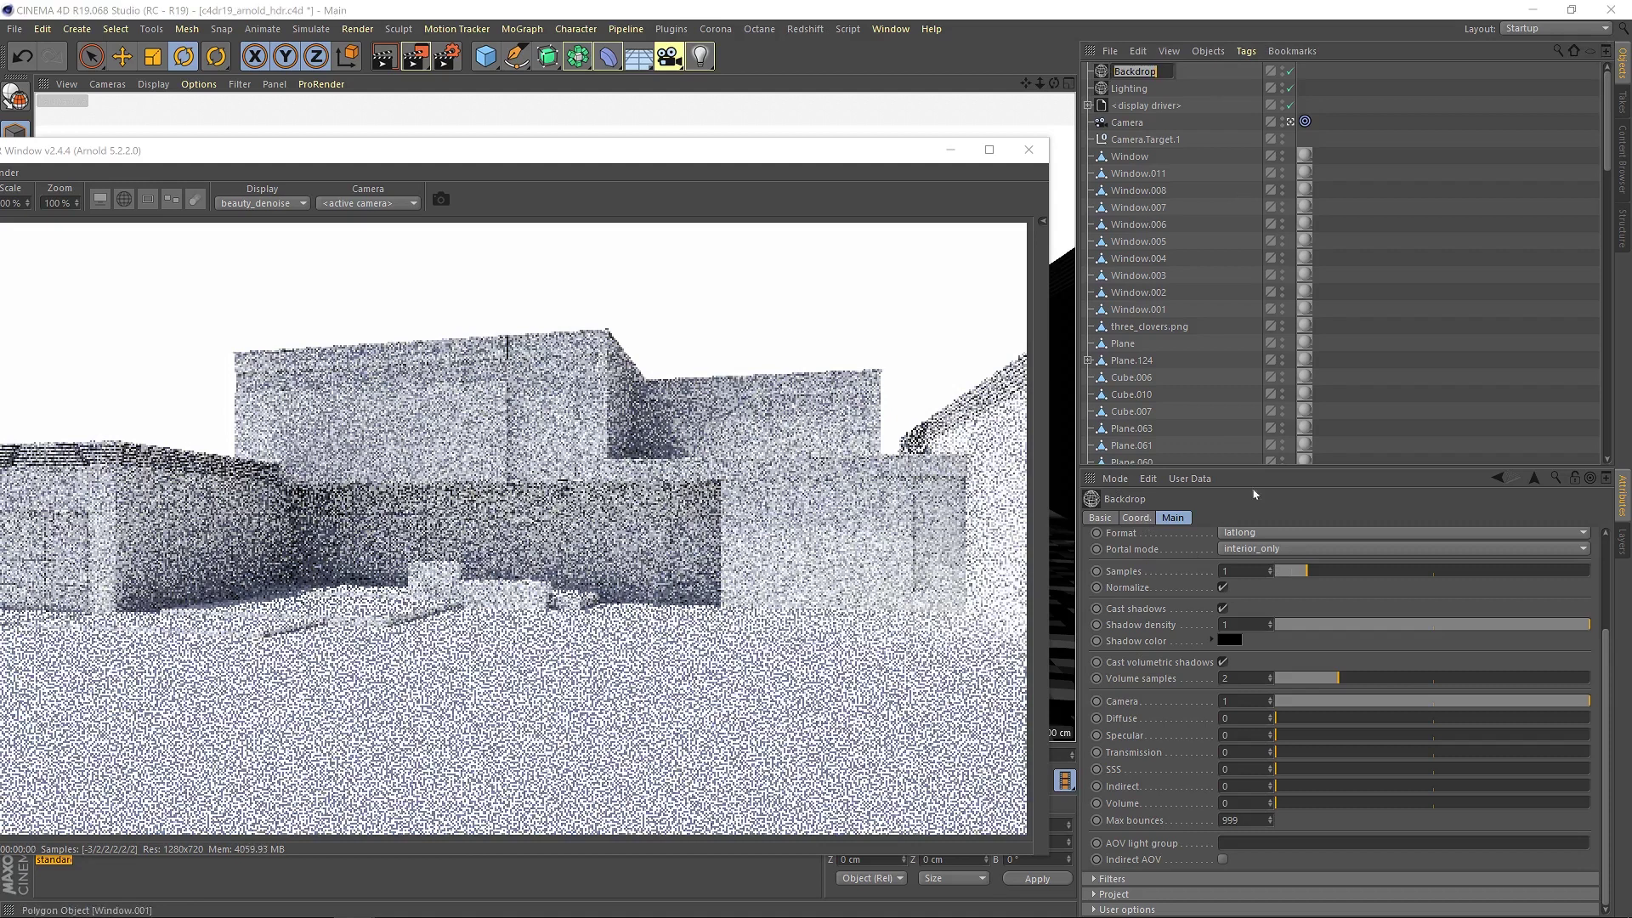
Load JPG_16K.jpg as the Backdrop sky's colour texture, declining to copy it into the project.
{"action": "left_click", "coordinate": [1135, 518]}
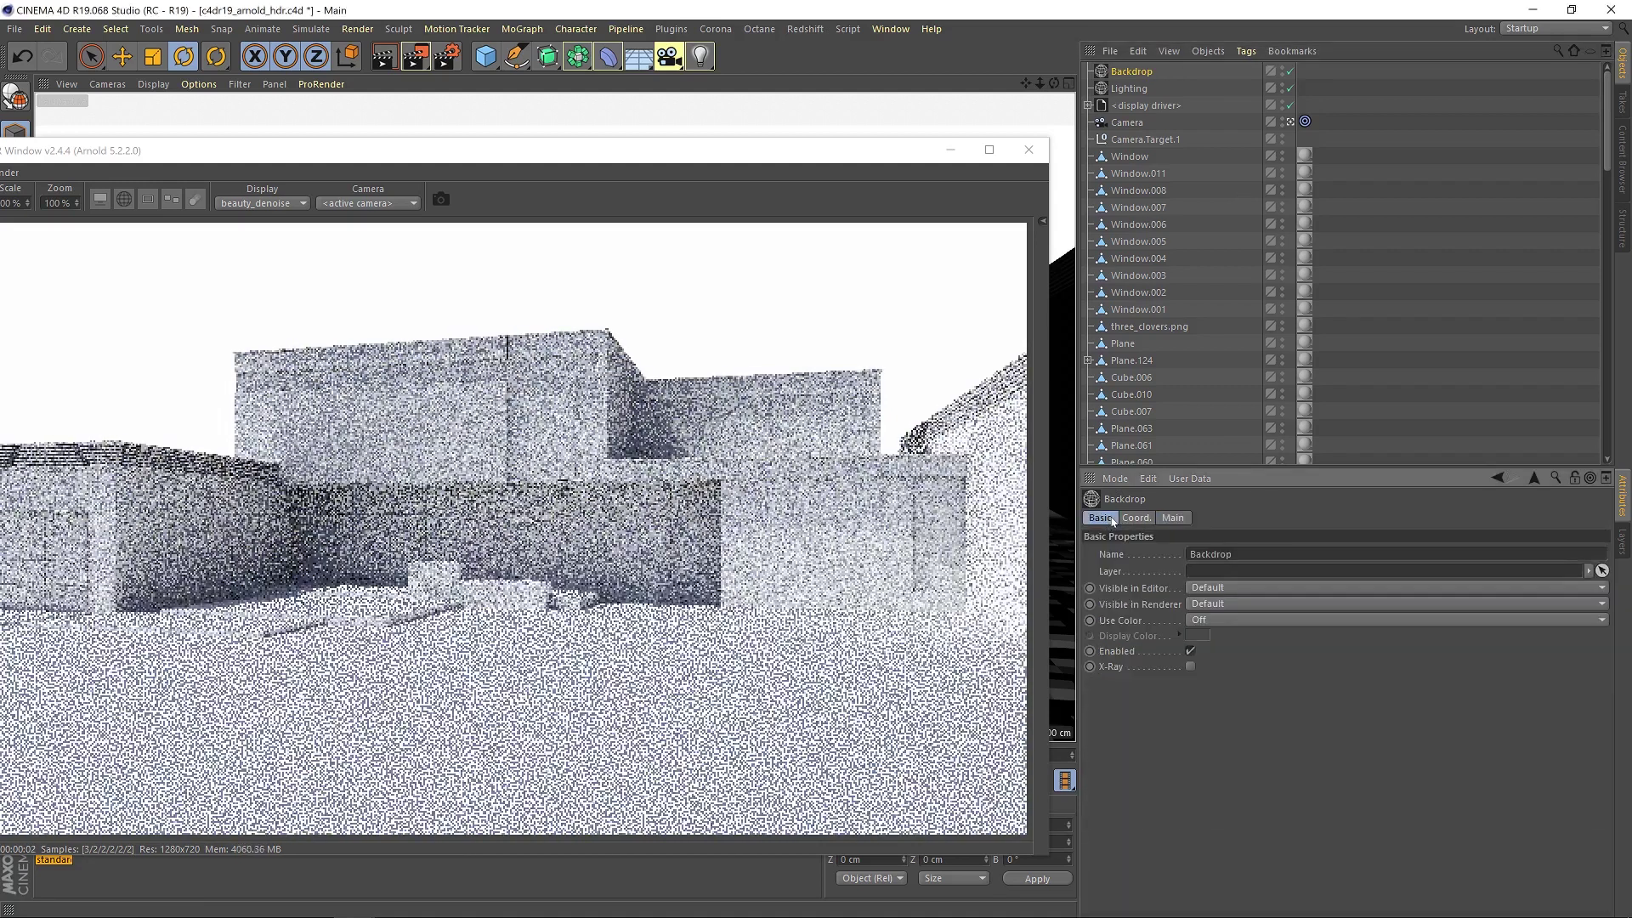
{"action": "left_click", "coordinate": [1172, 518]}
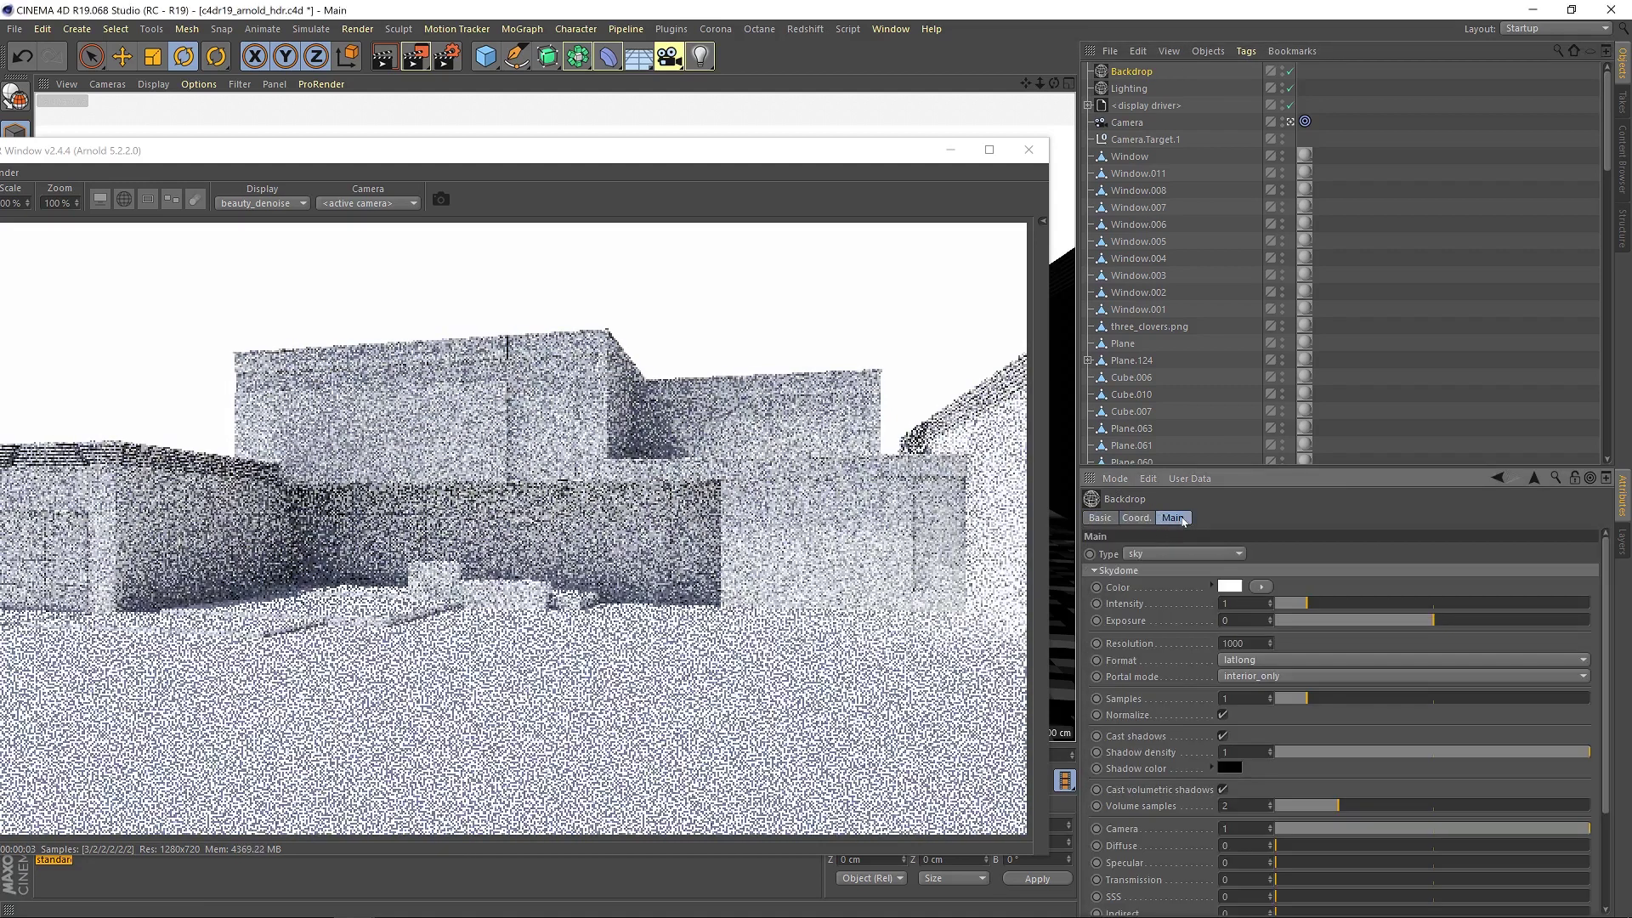
{"action": "left_click", "coordinate": [1262, 586]}
{"action": "left_click", "coordinate": [1279, 600]}
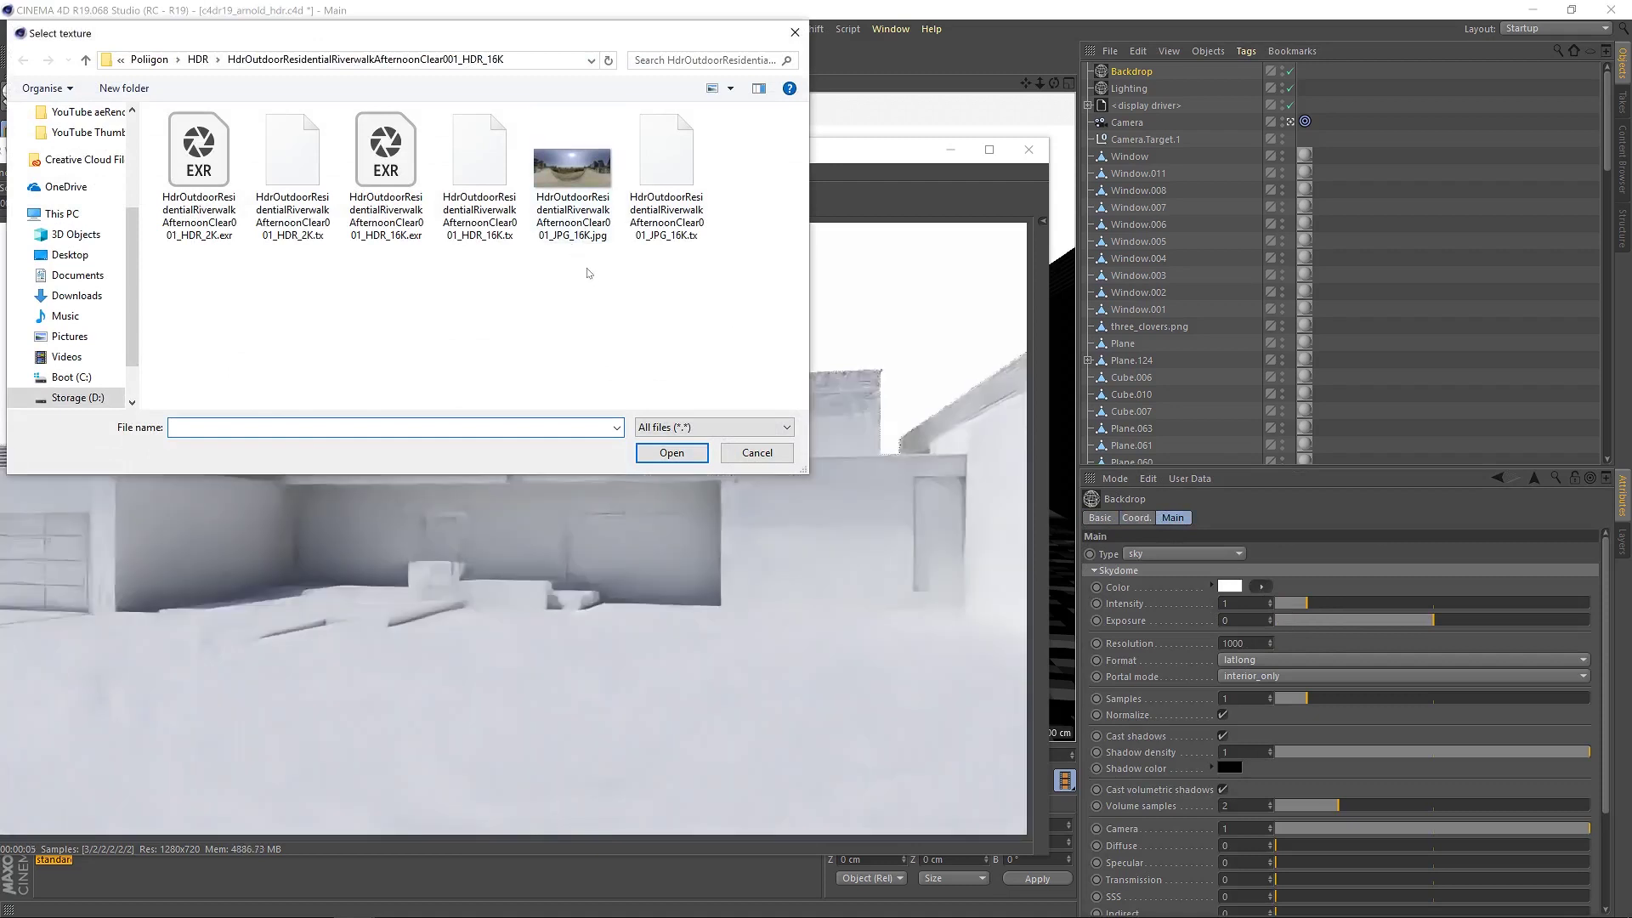
{"action": "left_click", "coordinate": [594, 225]}
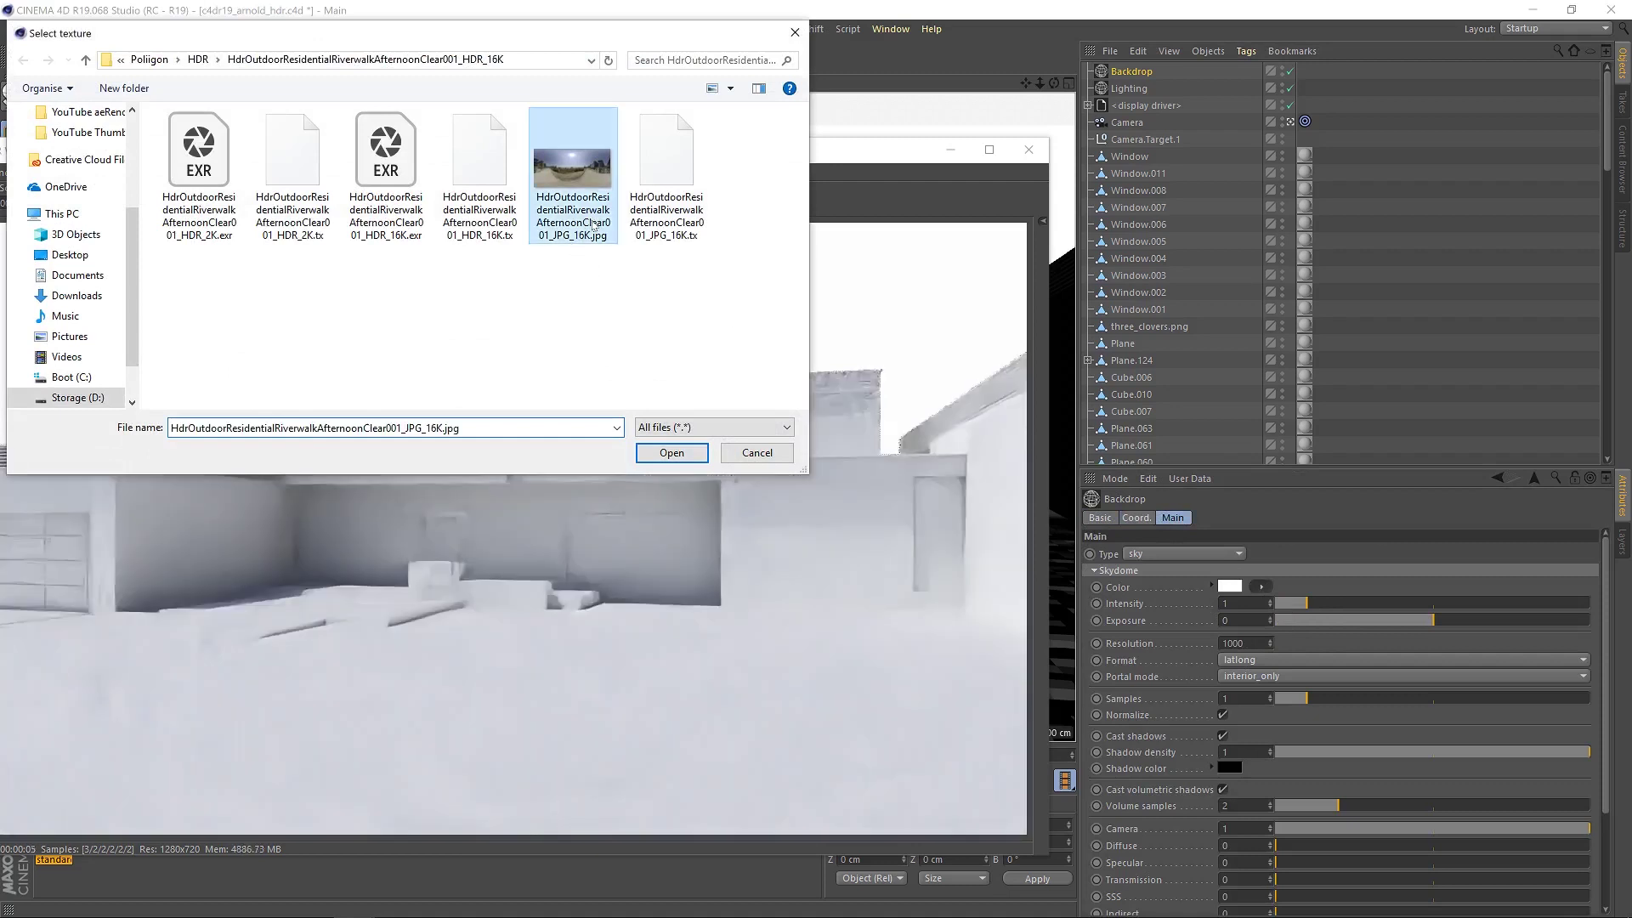
{"action": "left_click", "coordinate": [682, 452]}
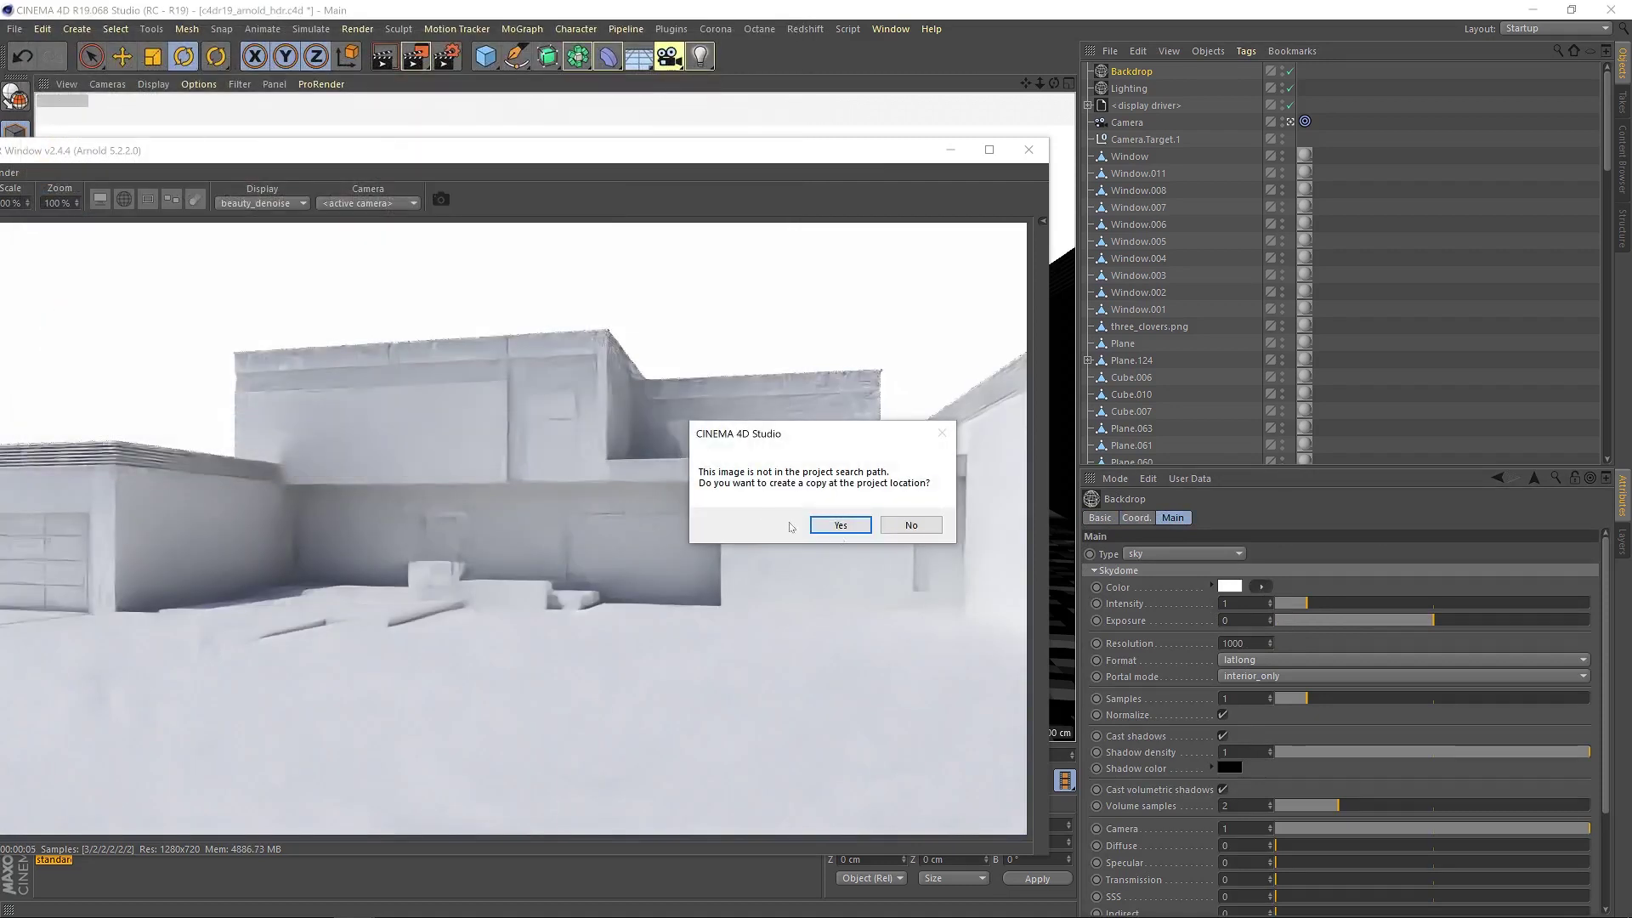
{"action": "left_click", "coordinate": [897, 526]}
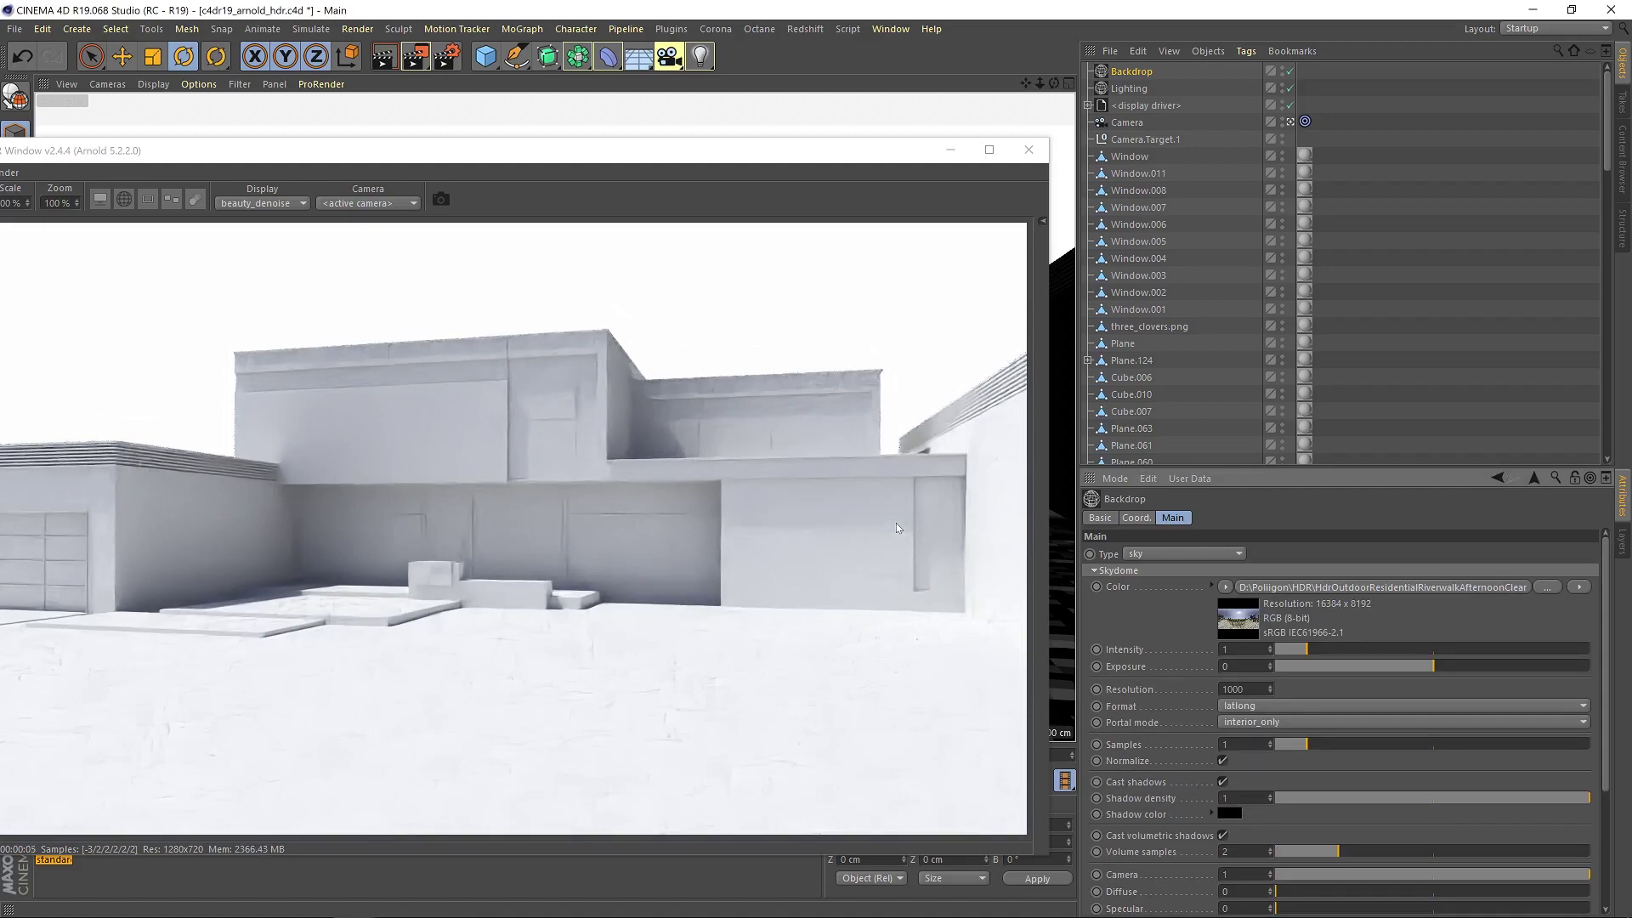
Rotate the Backdrop sky's heading to about -27.195° to shift the panorama behind the house.
{"action": "left_click_drag", "start_coordinate": [702, 162], "coordinate": [1300, 94]}
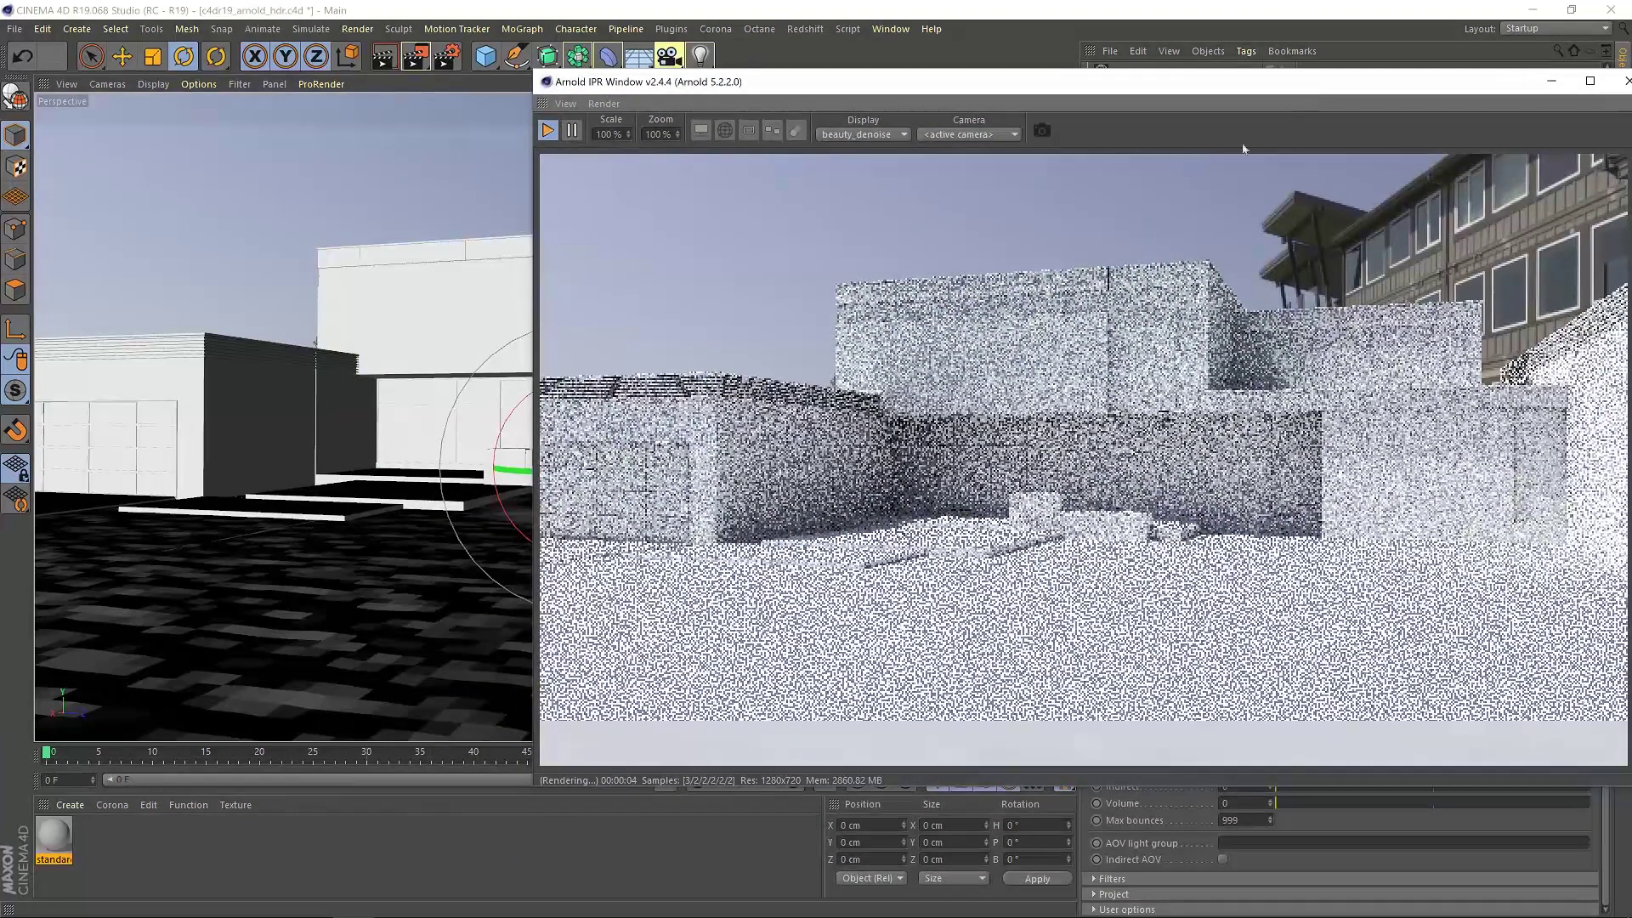
{"action": "left_click_drag", "start_coordinate": [518, 472], "coordinate": [490, 472]}
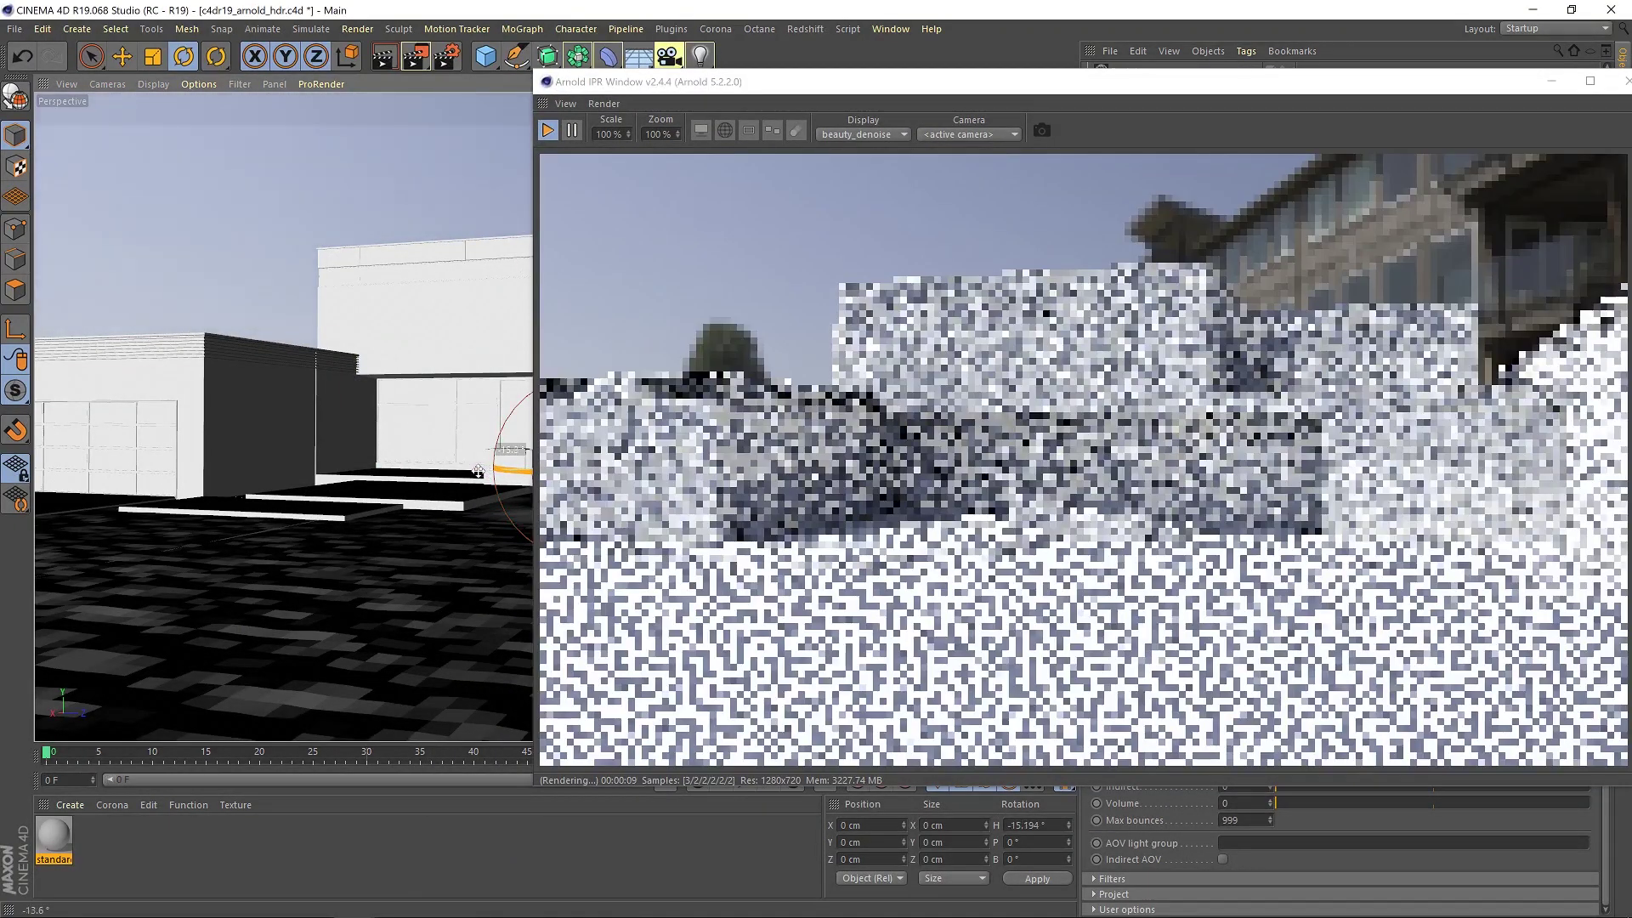
{"action": "left_click_drag", "start_coordinate": [478, 470], "coordinate": [478, 471]}
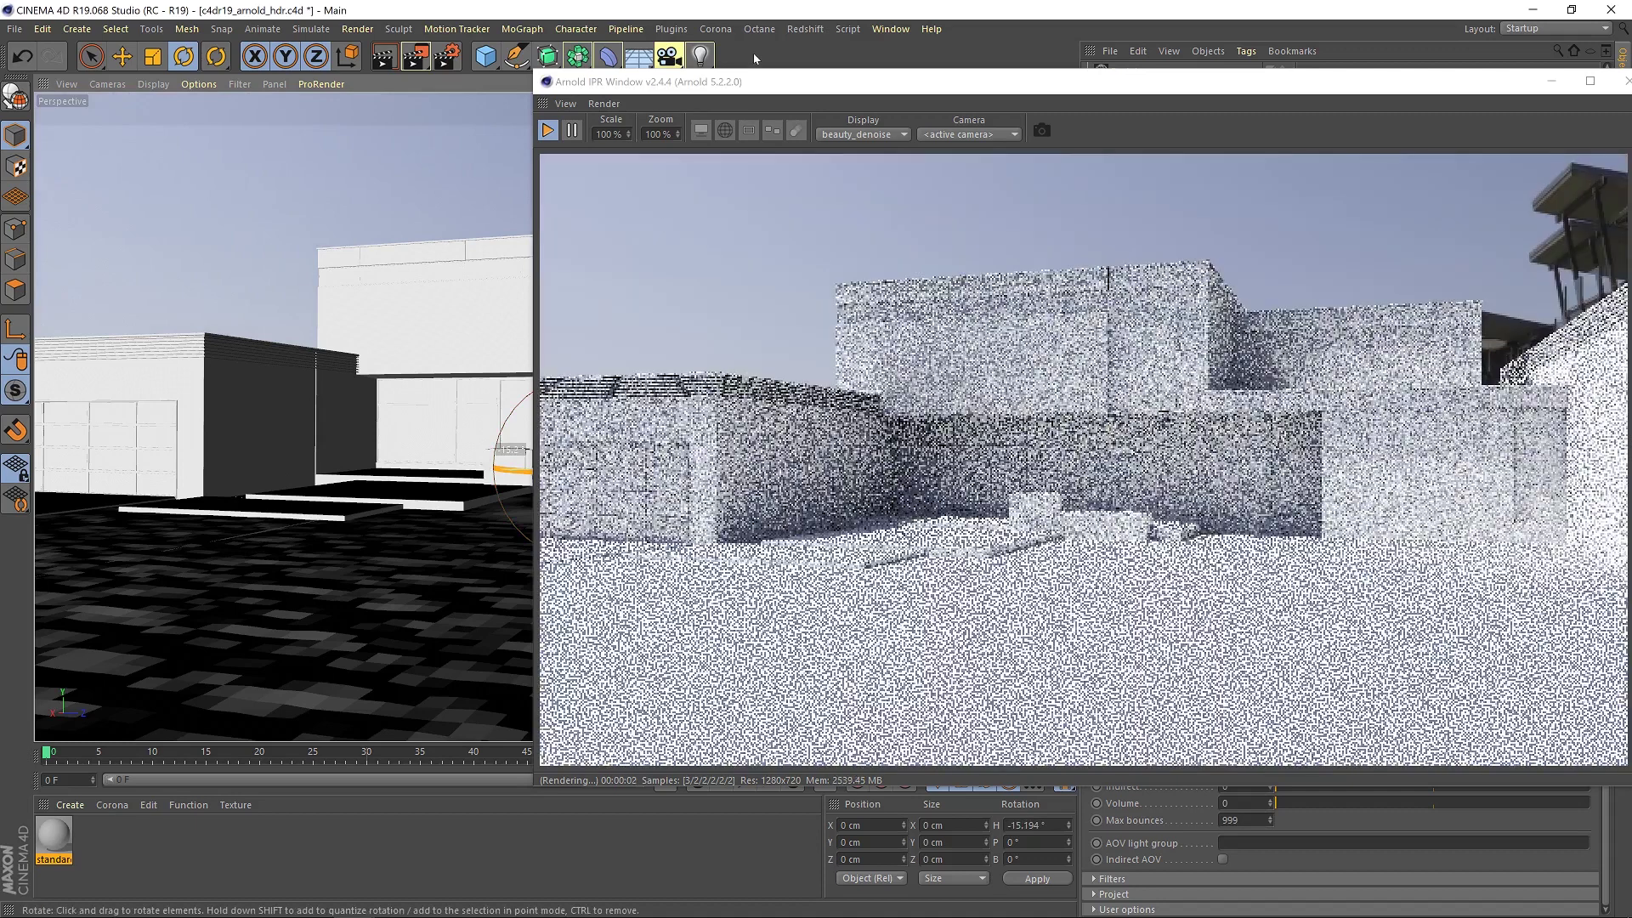
{"action": "left_click_drag", "start_coordinate": [824, 87], "coordinate": [790, 664]}
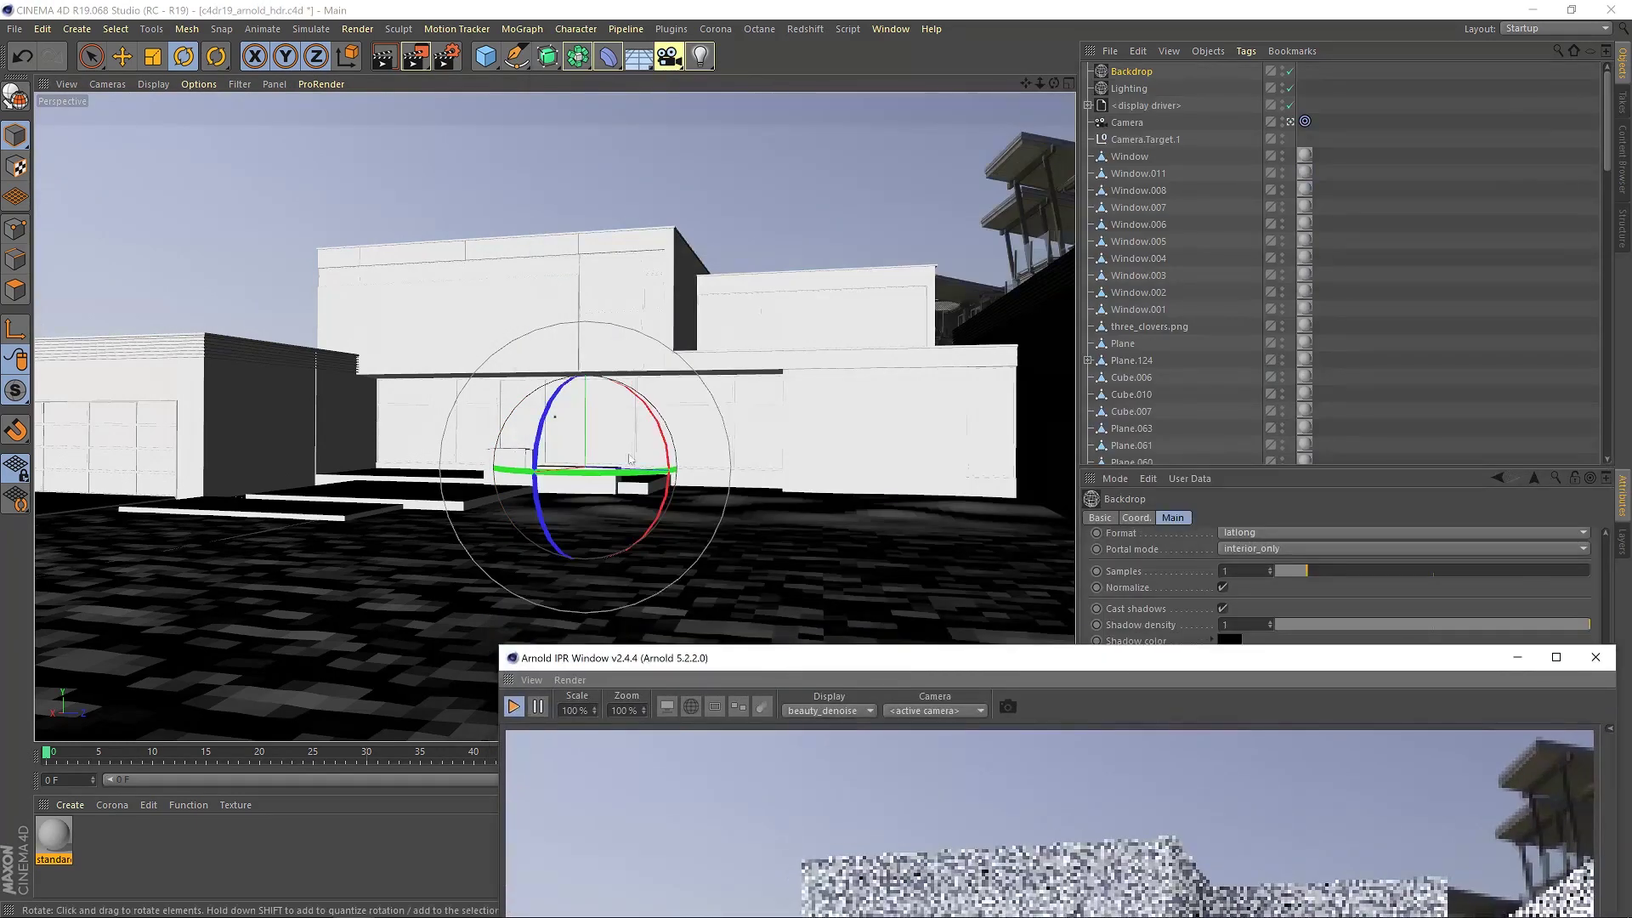
{"action": "left_click_drag", "start_coordinate": [580, 475], "coordinate": [564, 475]}
{"action": "left_click_drag", "start_coordinate": [758, 664], "coordinate": [344, 78]}
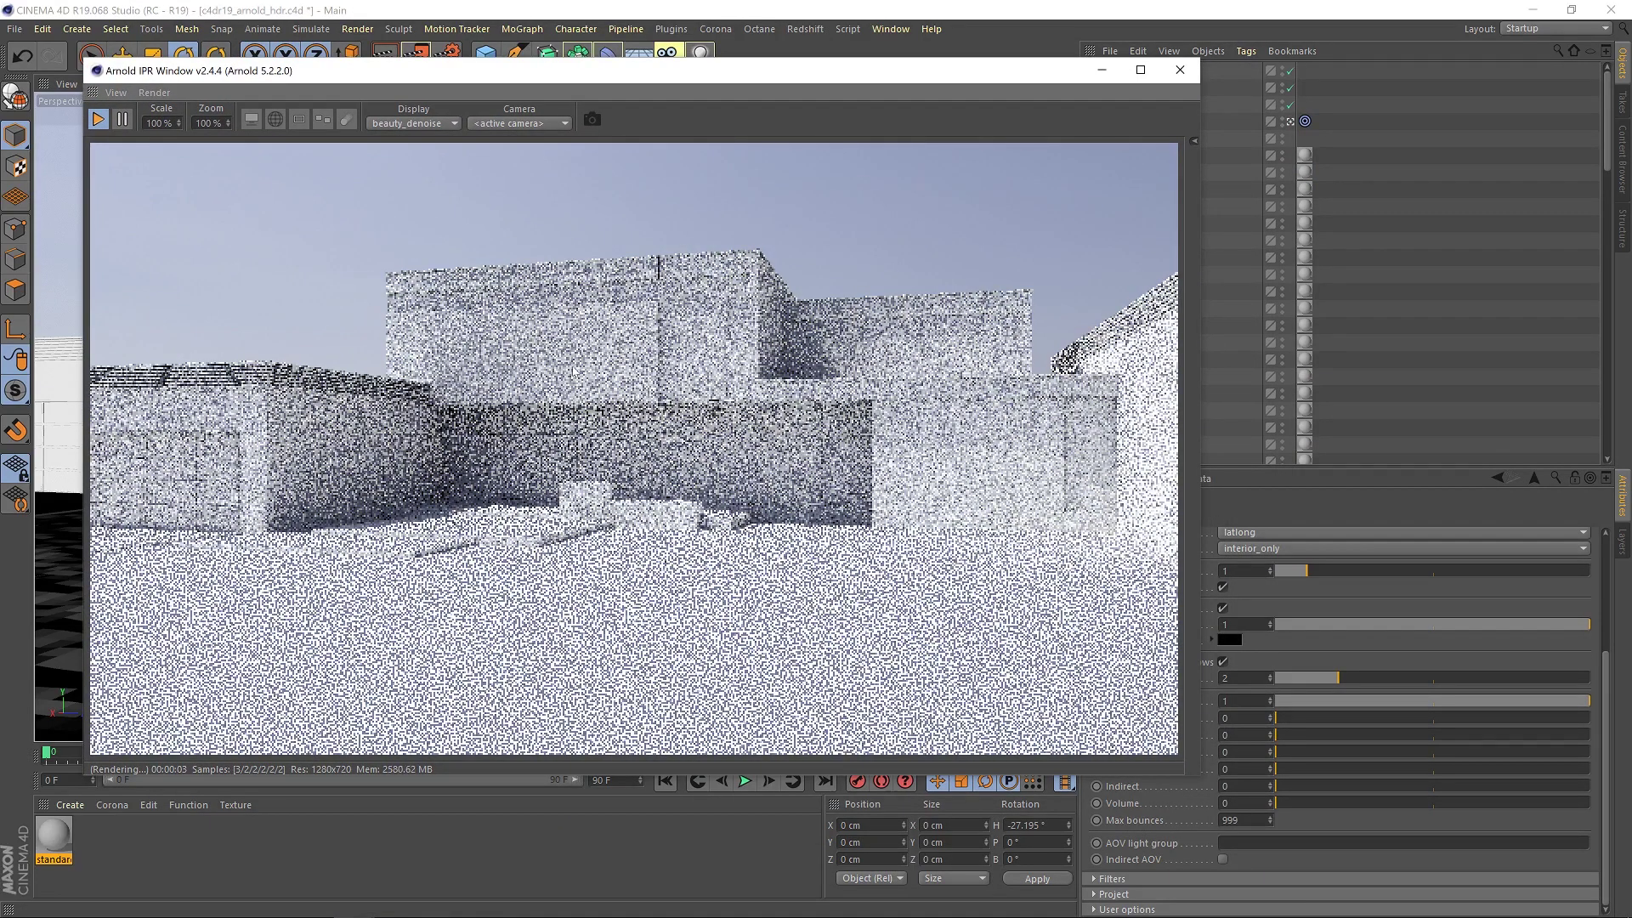